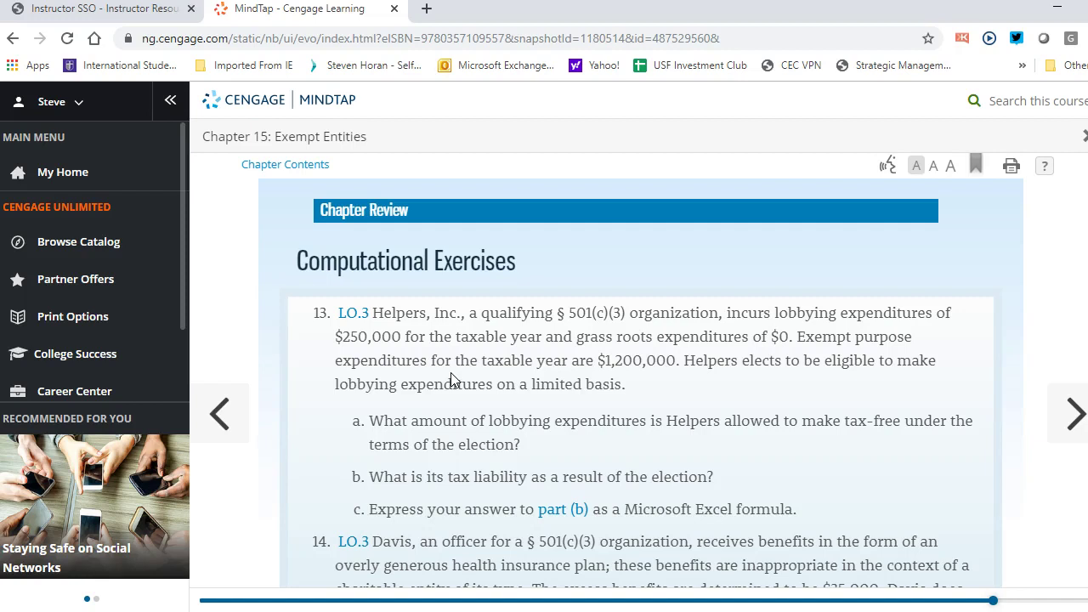
# Step: Scroll MindTap down to bring problem 14, on Davis's $35,000 excess benefits, into view
pyautogui.scroll(-1, 470, 353)
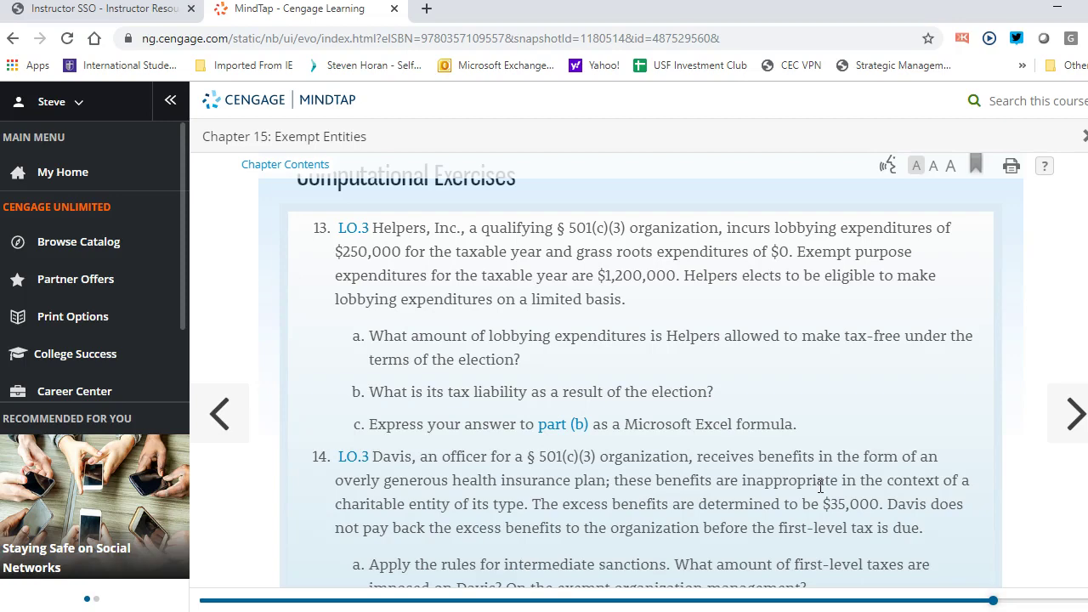
pyautogui.hotkey('alt', 'Tab')
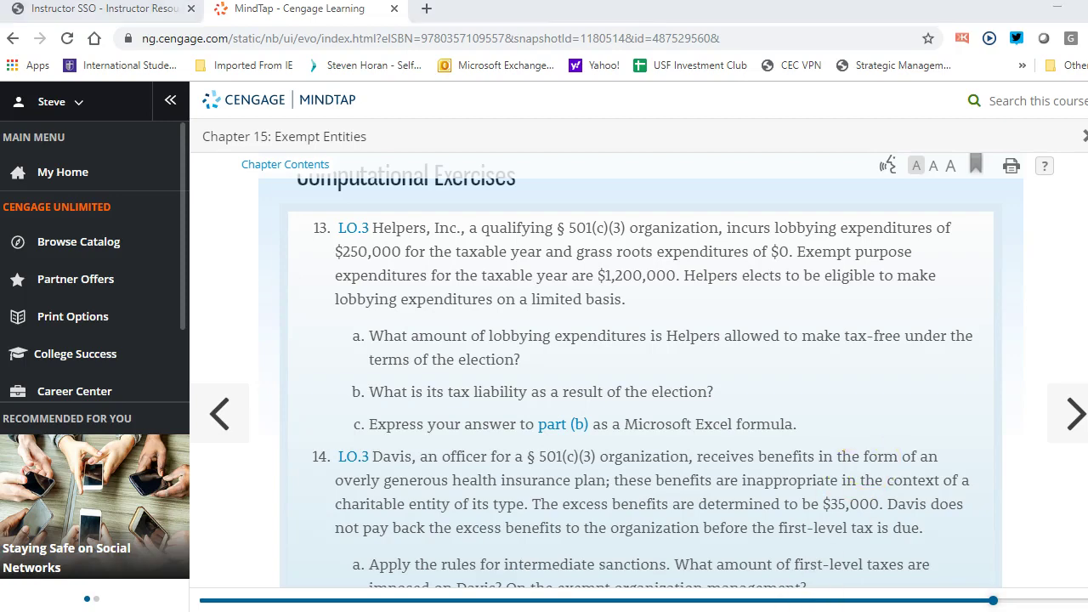
# Step: Enter the text note '175,000 + 10% of excess above 1,000,000' in cell F3
pyautogui.click(440, 248)
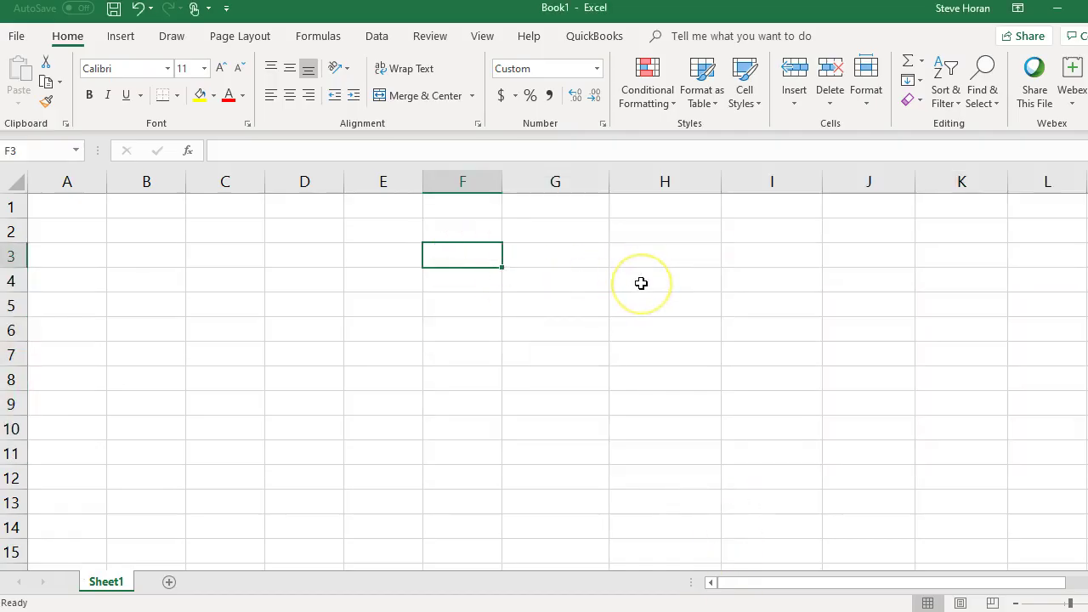
pyautogui.write('175000')
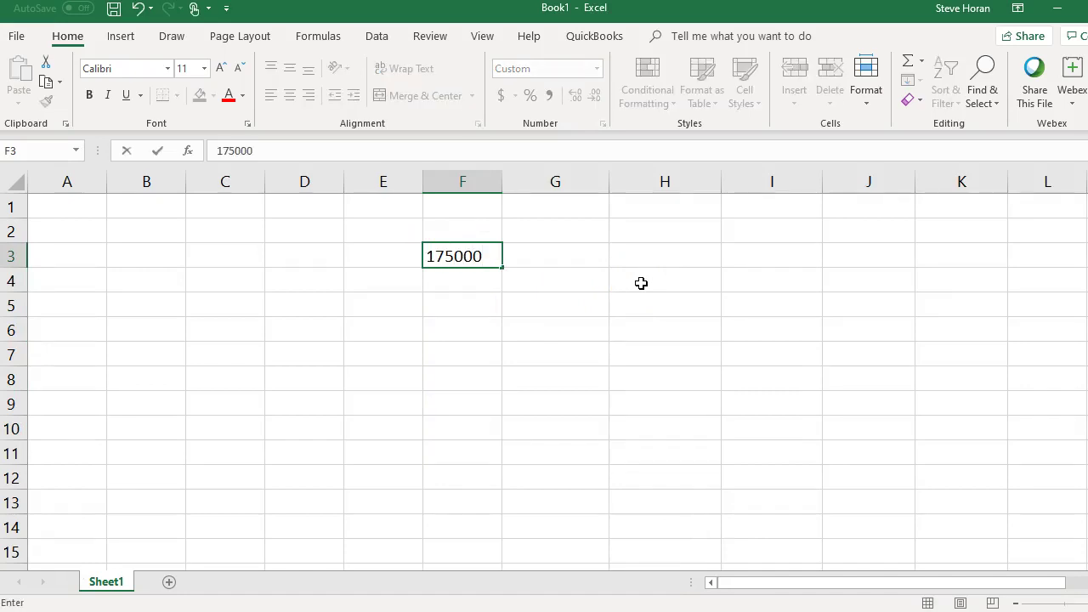
pyautogui.press('Return')
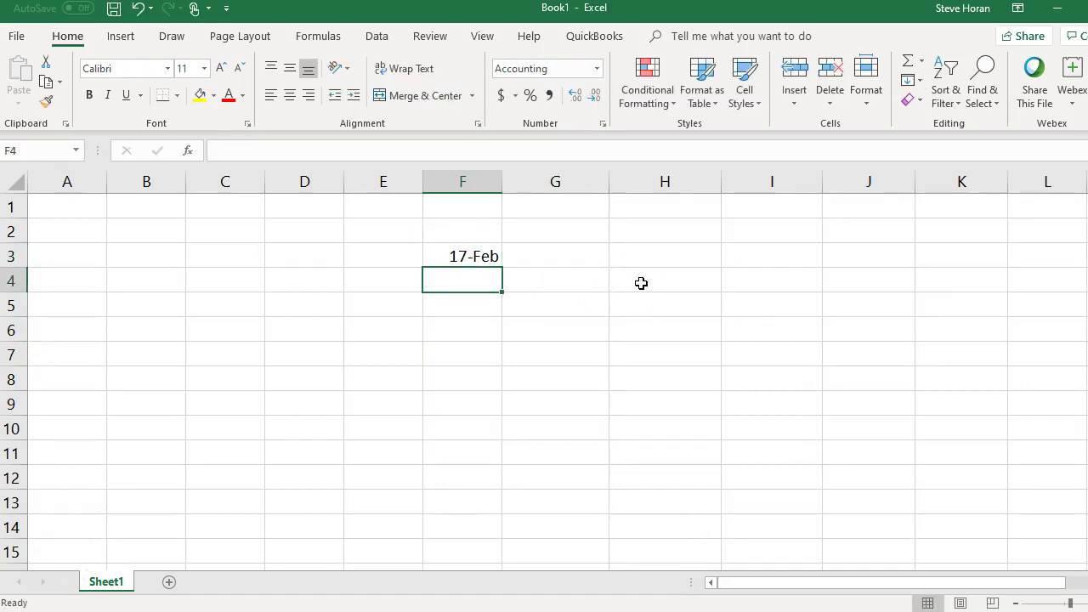
pyautogui.click(458, 253)
pyautogui.write("'")
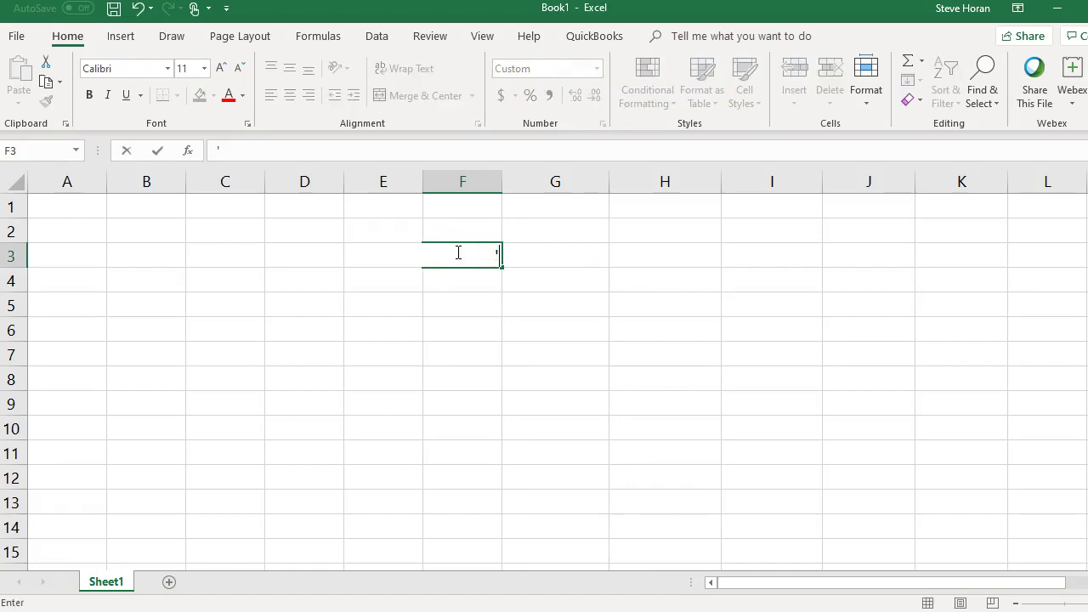
pyautogui.write('175,000 + 10')
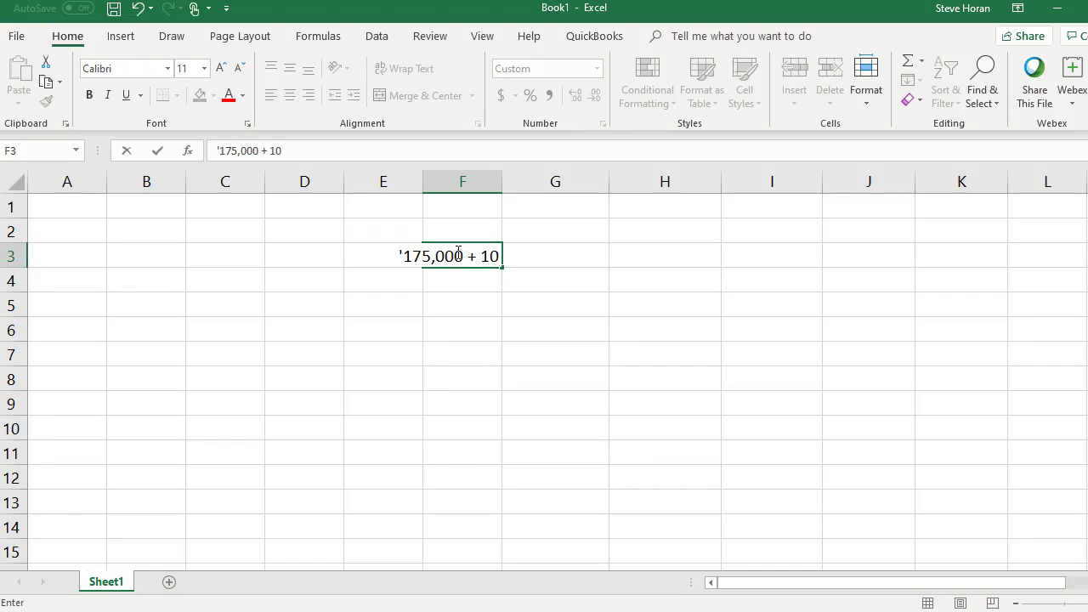
pyautogui.write('%')
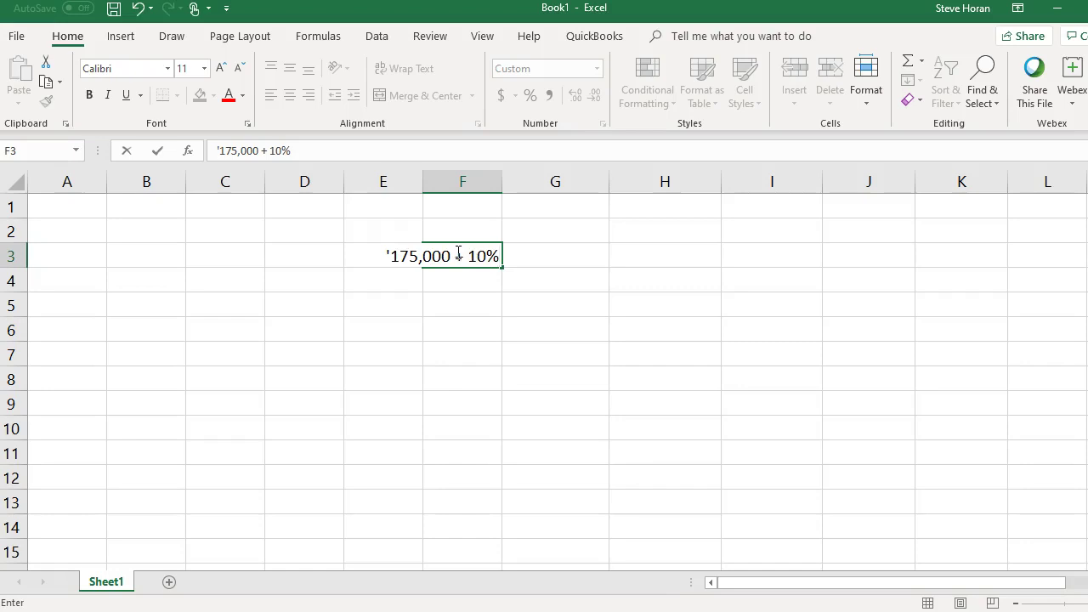
pyautogui.write(' of exce')
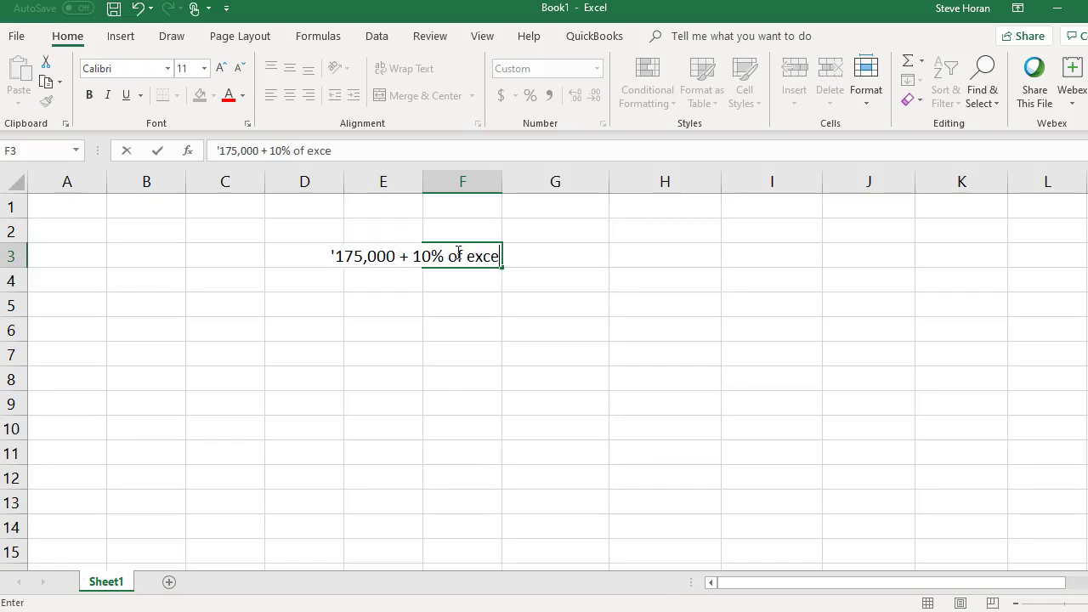
pyautogui.write('ss abov')
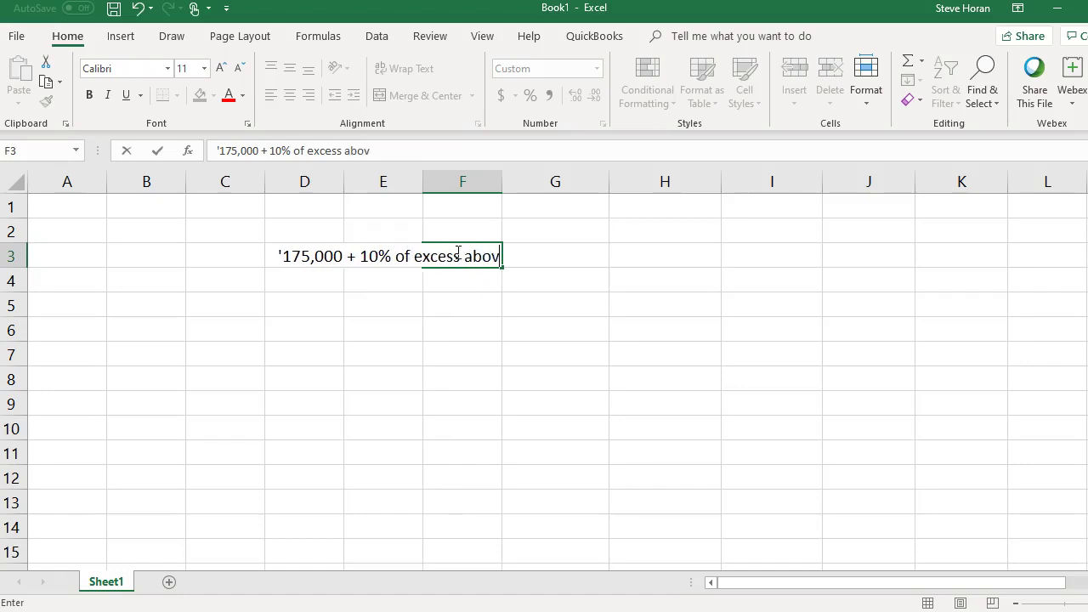
pyautogui.write('e 1,')
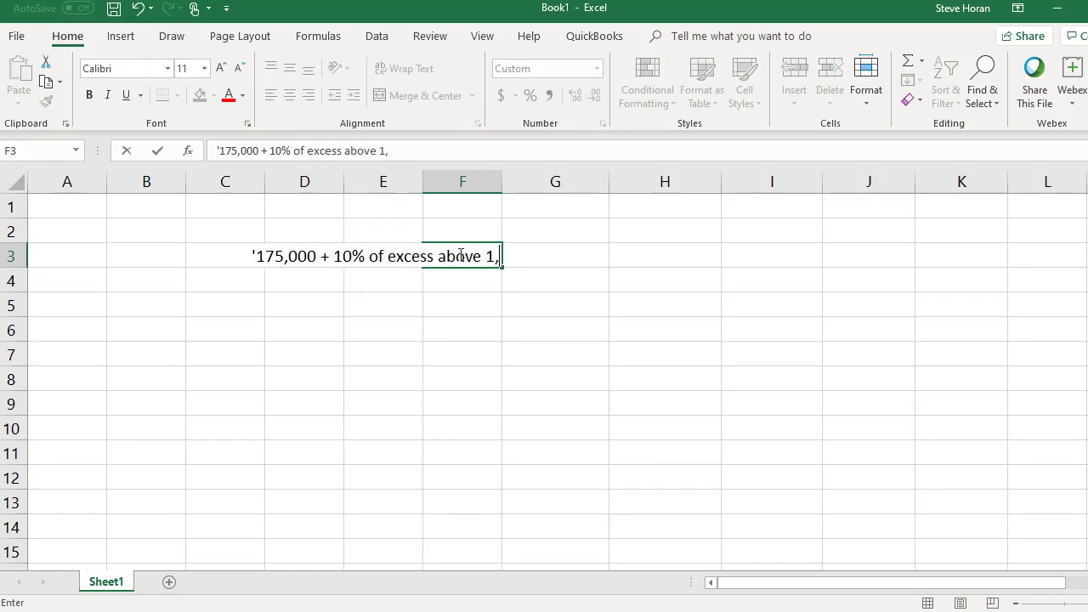
pyautogui.write('000,000')
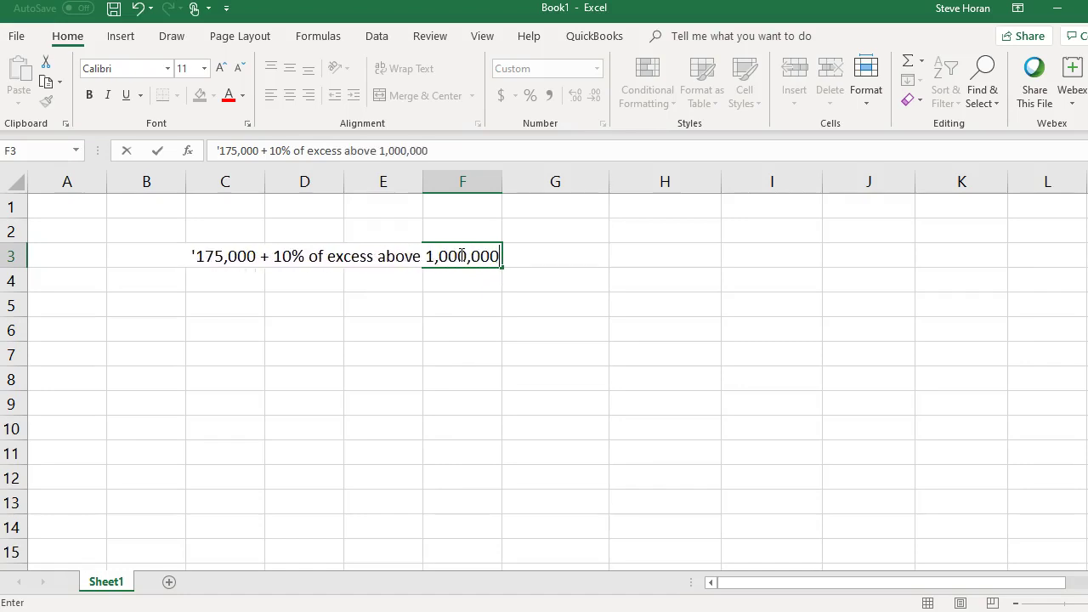
pyautogui.press('Return')
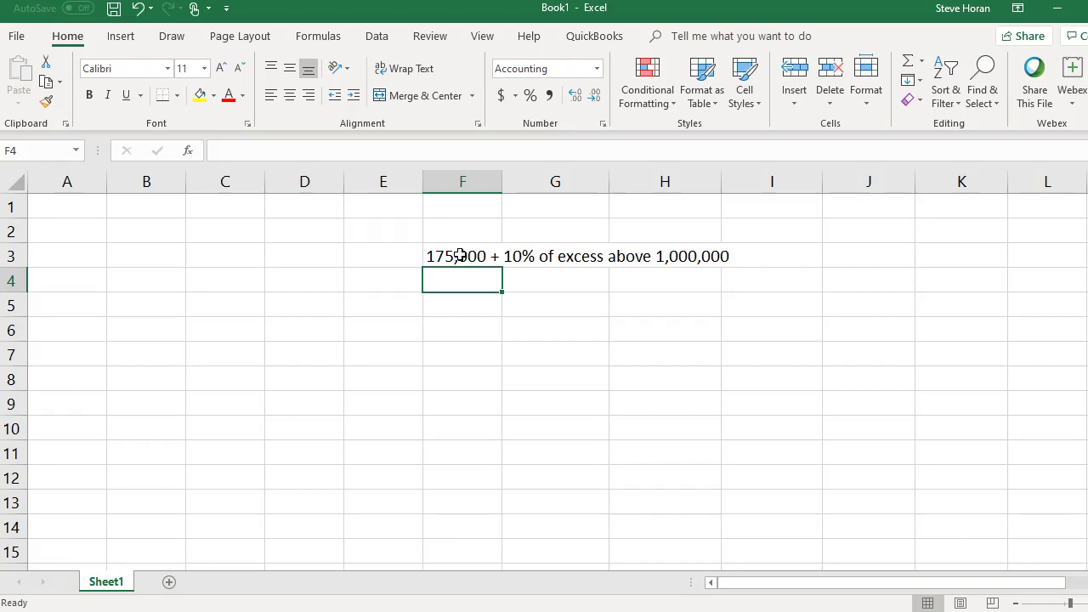
pyautogui.click(386, 330)
pyautogui.write('175,000')
pyautogui.press('Return')
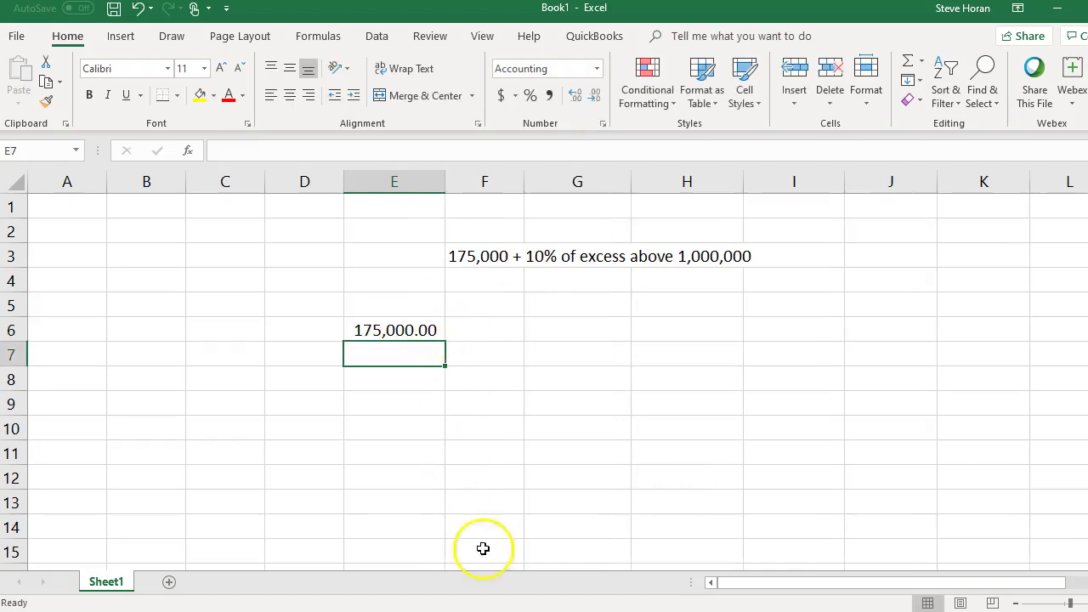
pyautogui.hotkey('alt', 'Tab')
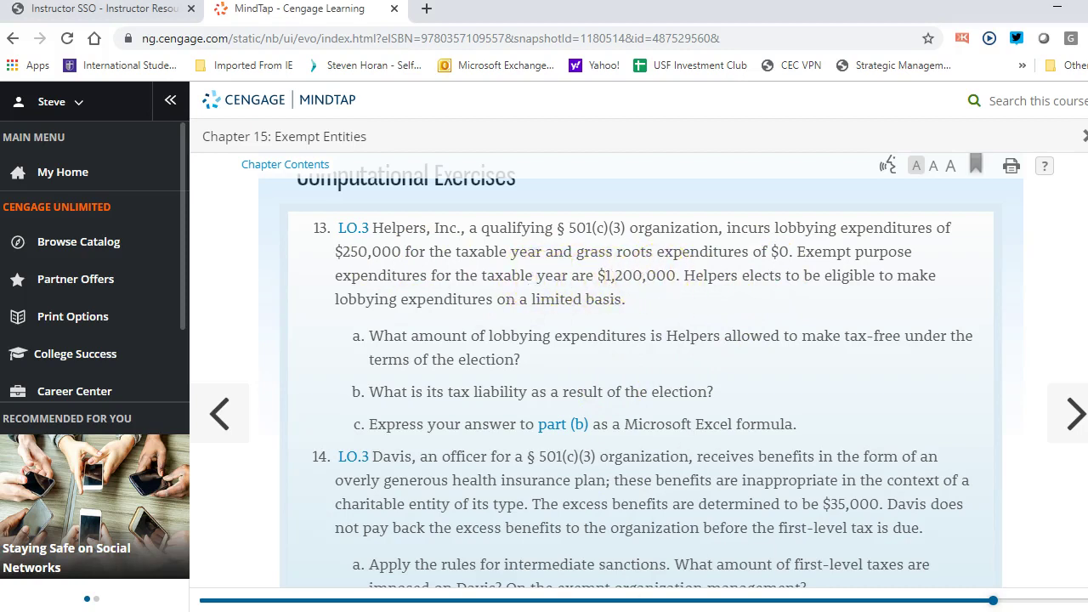
pyautogui.hotkey('alt', 'Tab')
pyautogui.click(546, 335)
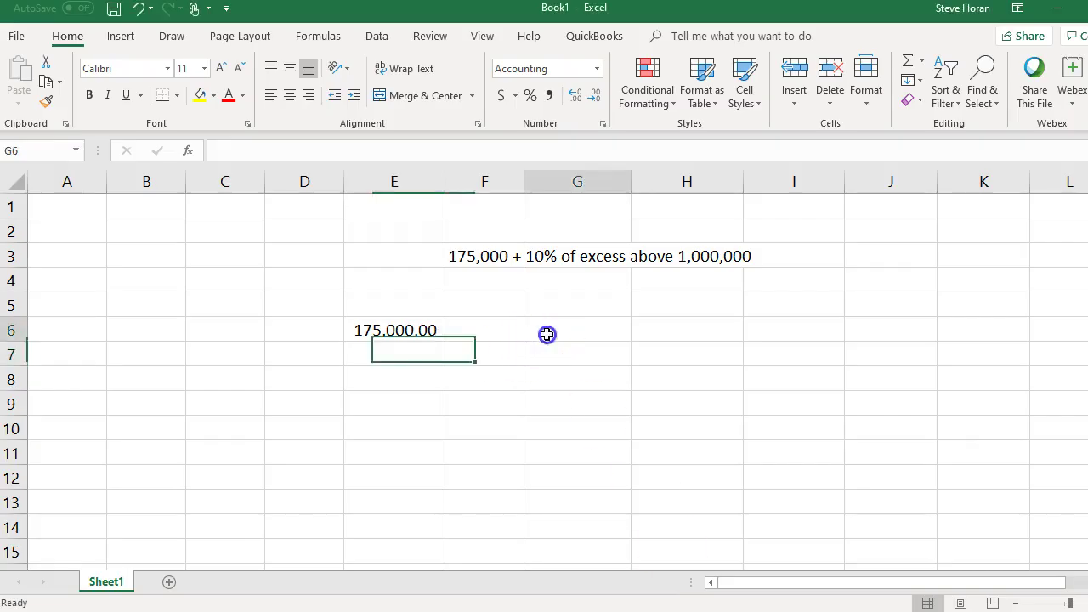
pyautogui.write('+1200')
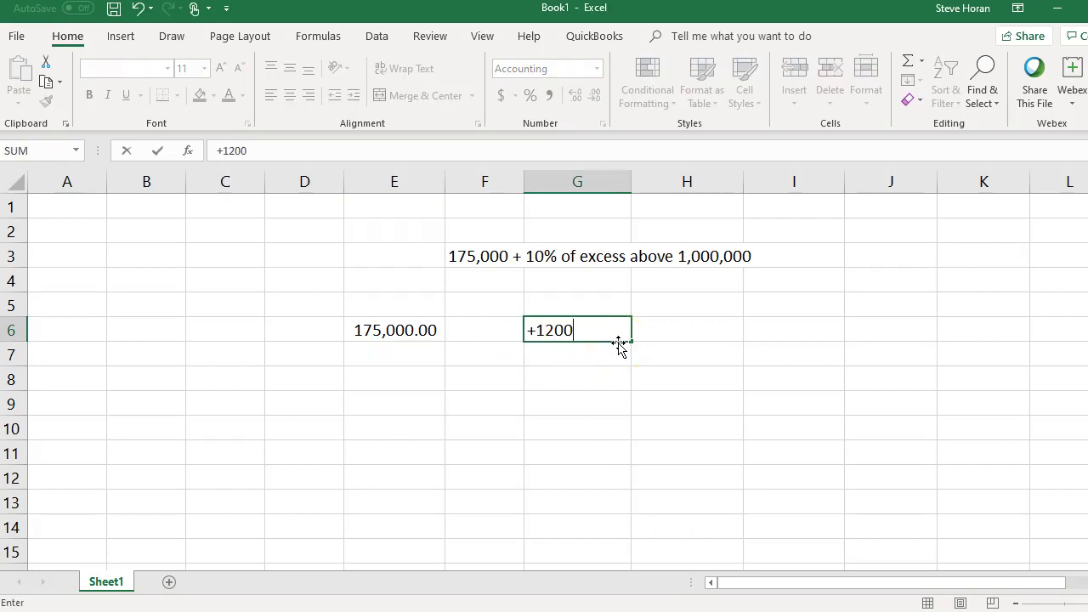
pyautogui.write('000-100')
pyautogui.write('0000')
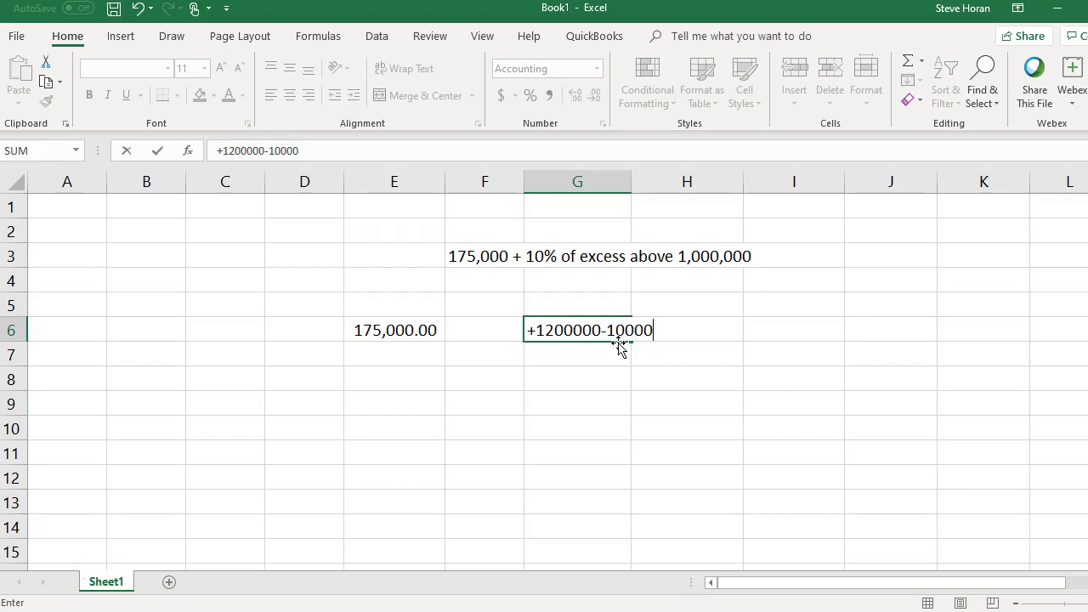
pyautogui.press('Return')
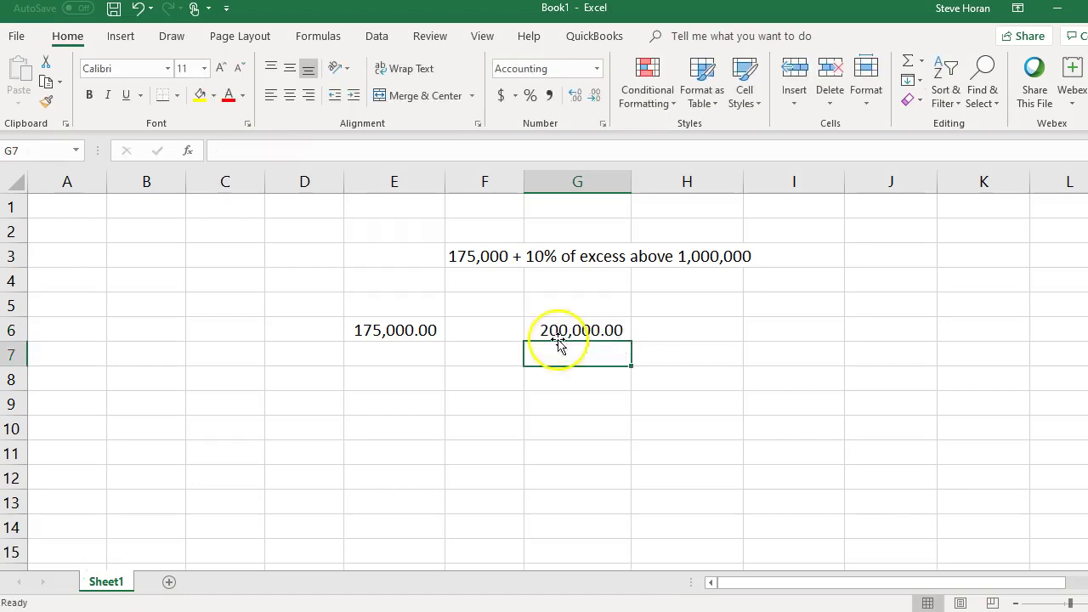
# Step: Compute 20,000.00 in F6 with +G6*.1 in Comma Style, and confirm E6:F6 sums to 195,000
pyautogui.click(374, 330)
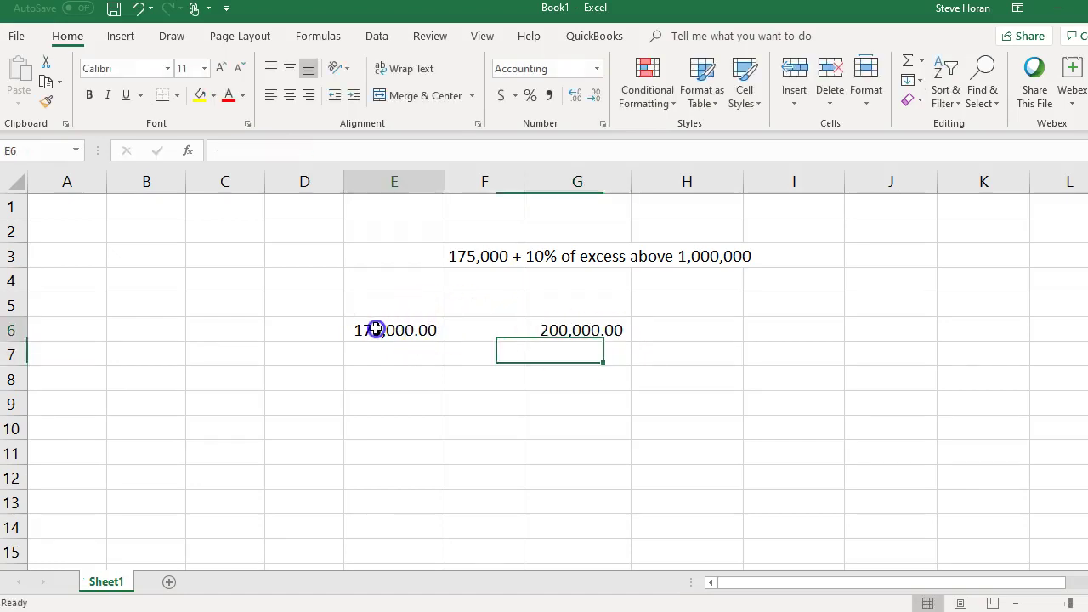
pyautogui.click(478, 325)
pyautogui.write('+')
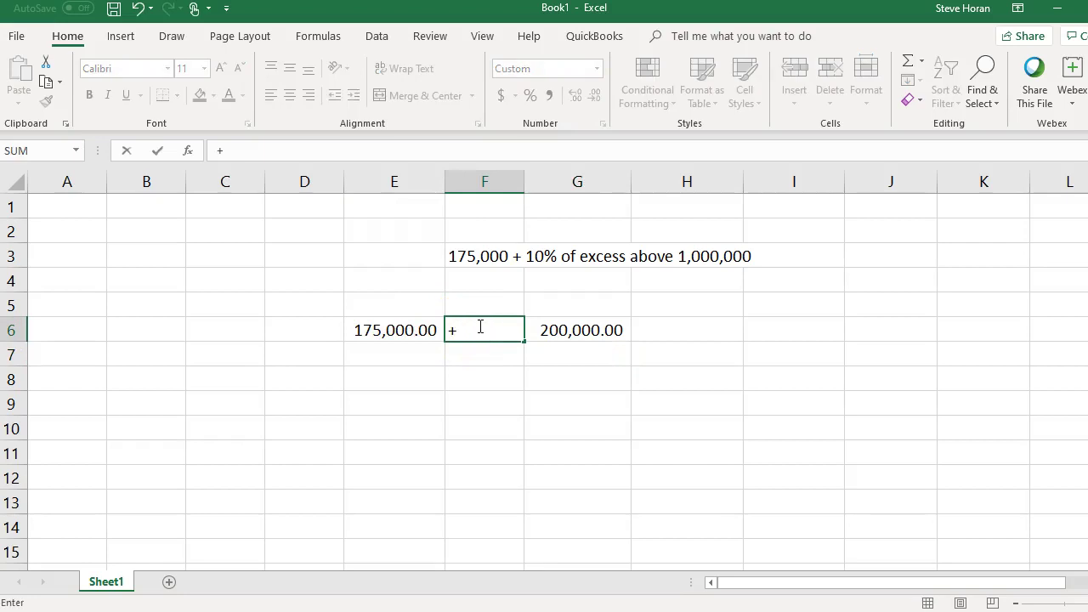
pyautogui.press('Right')
pyautogui.write('*.1')
pyautogui.press('Return')
pyautogui.click(479, 327)
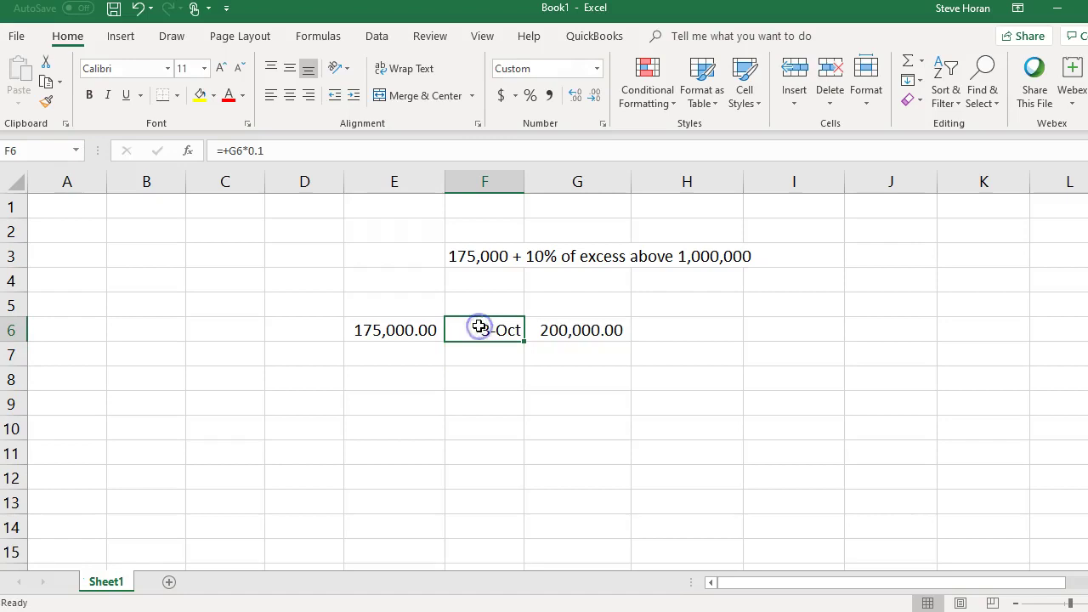
pyautogui.click(549, 94)
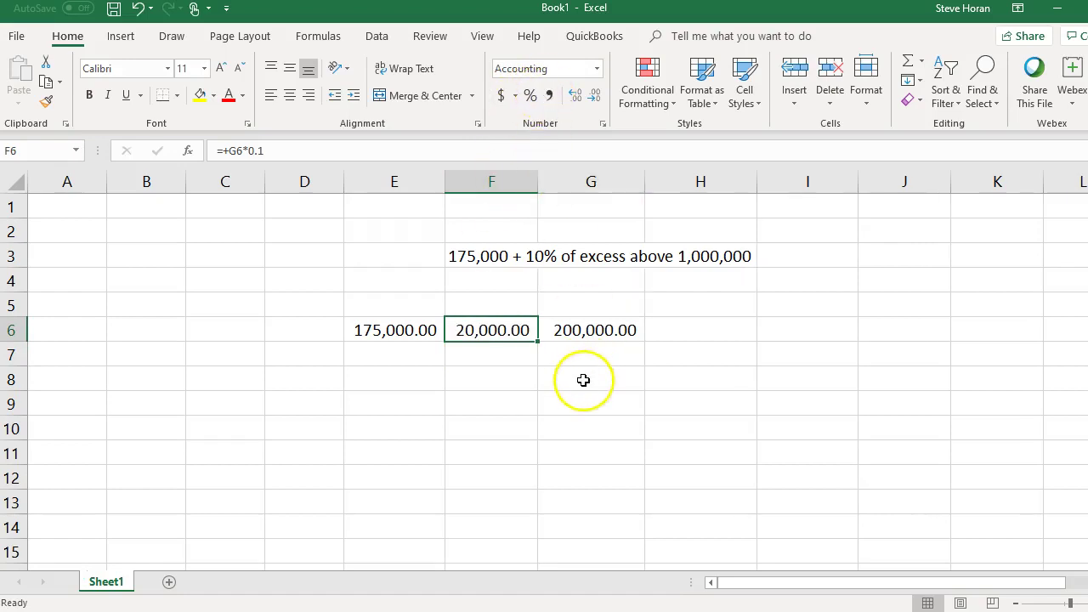
pyautogui.moveTo(384, 323); pyautogui.dragTo(486, 319)
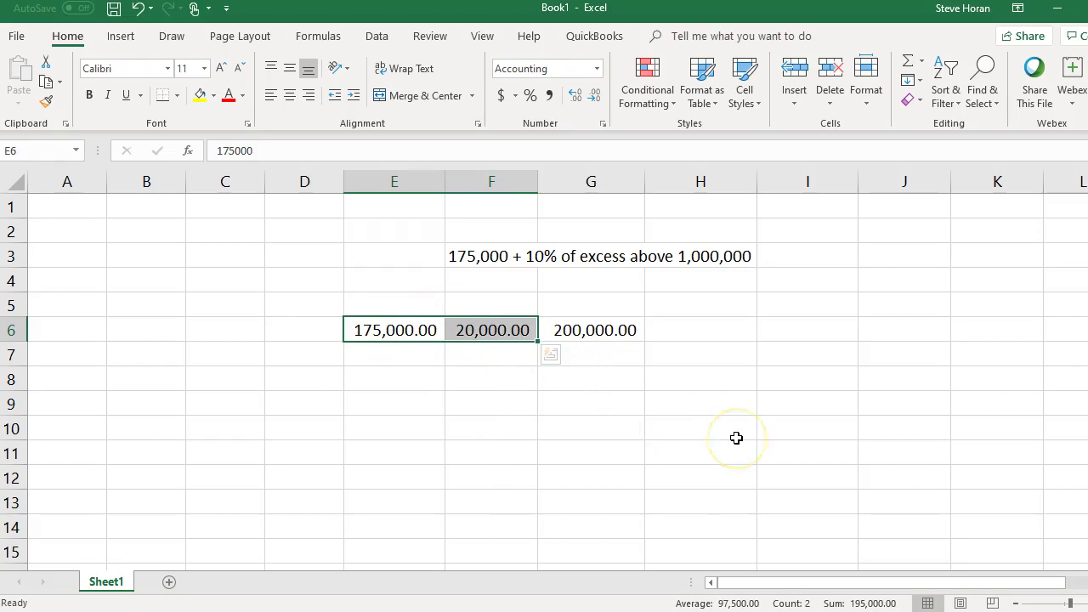
pyautogui.hotkey('alt', 'Tab')
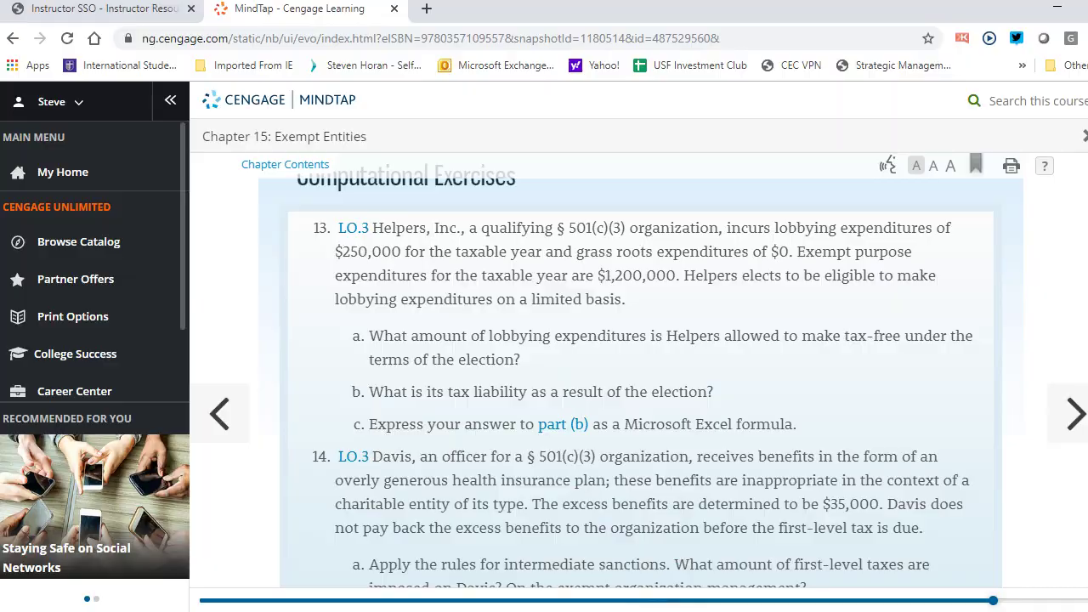
pyautogui.hotkey('alt', 'Tab')
pyautogui.click(397, 387)
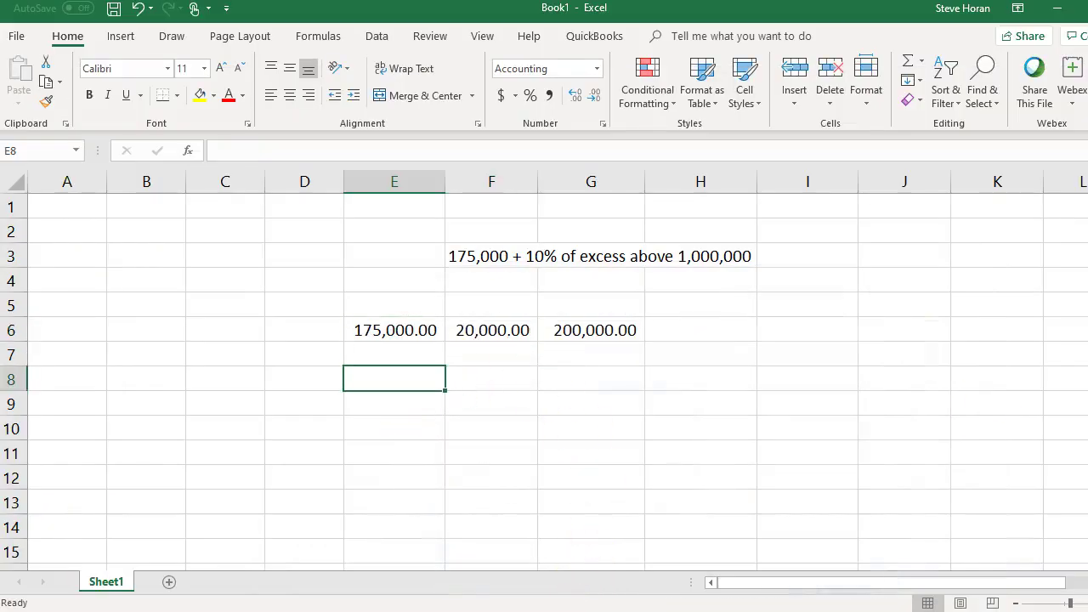
pyautogui.write('+250000')
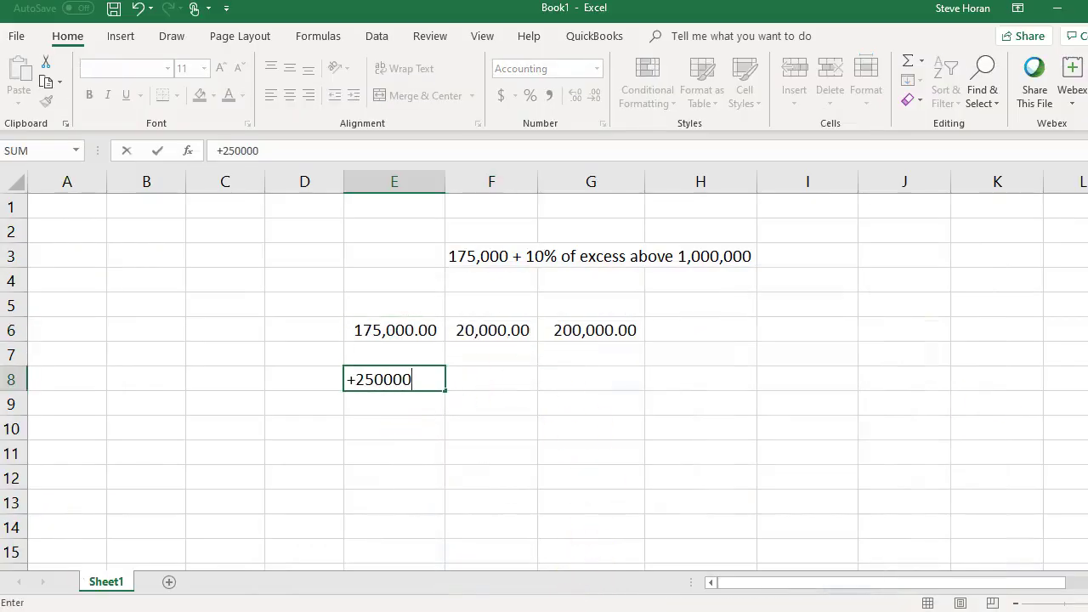
pyautogui.write('-')
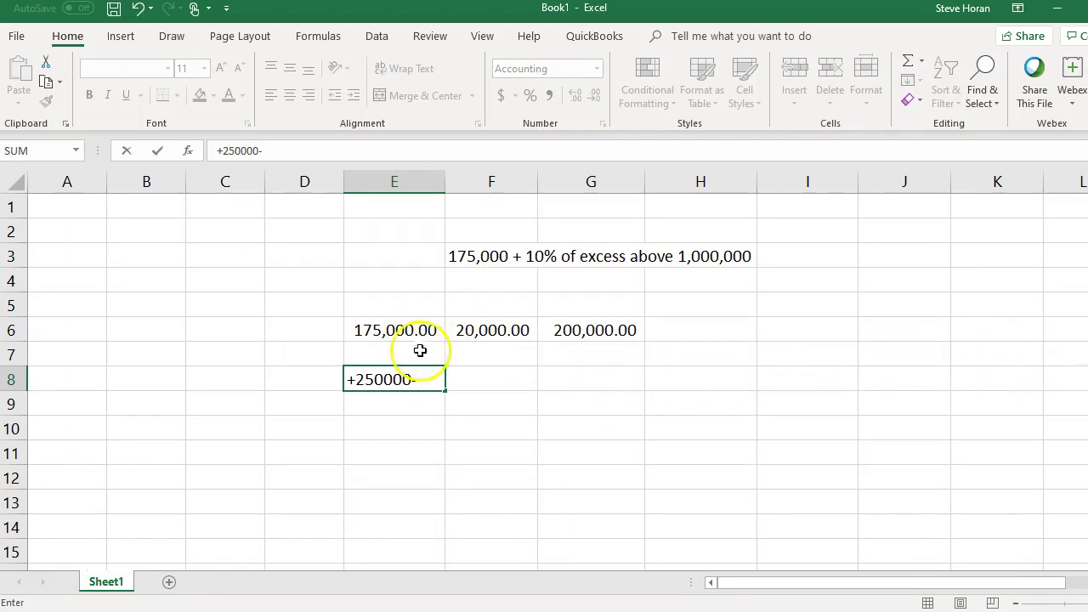
pyautogui.write('19500')
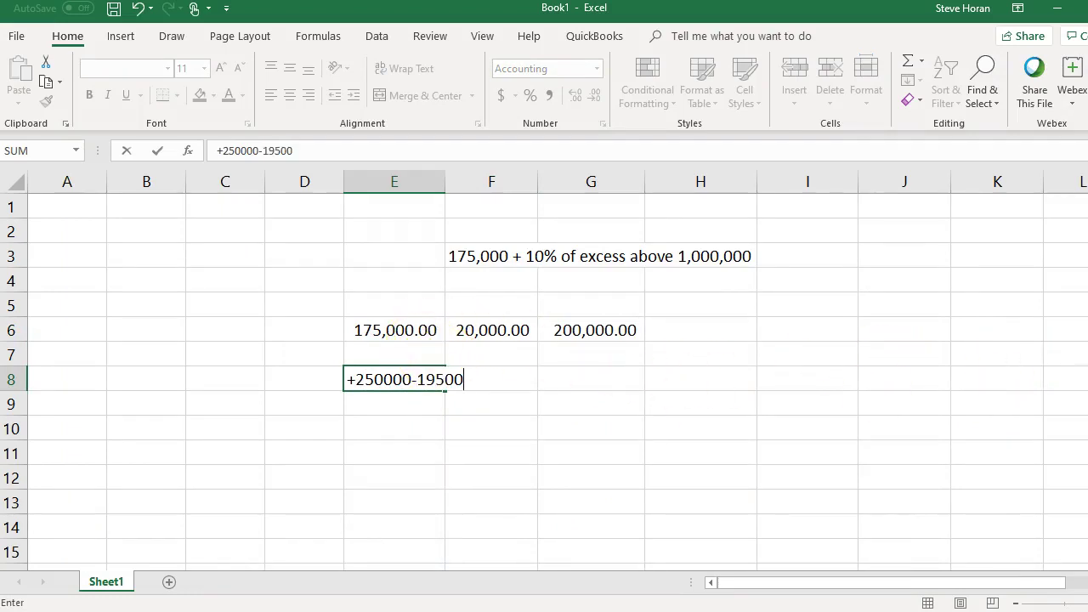
pyautogui.press('Return')
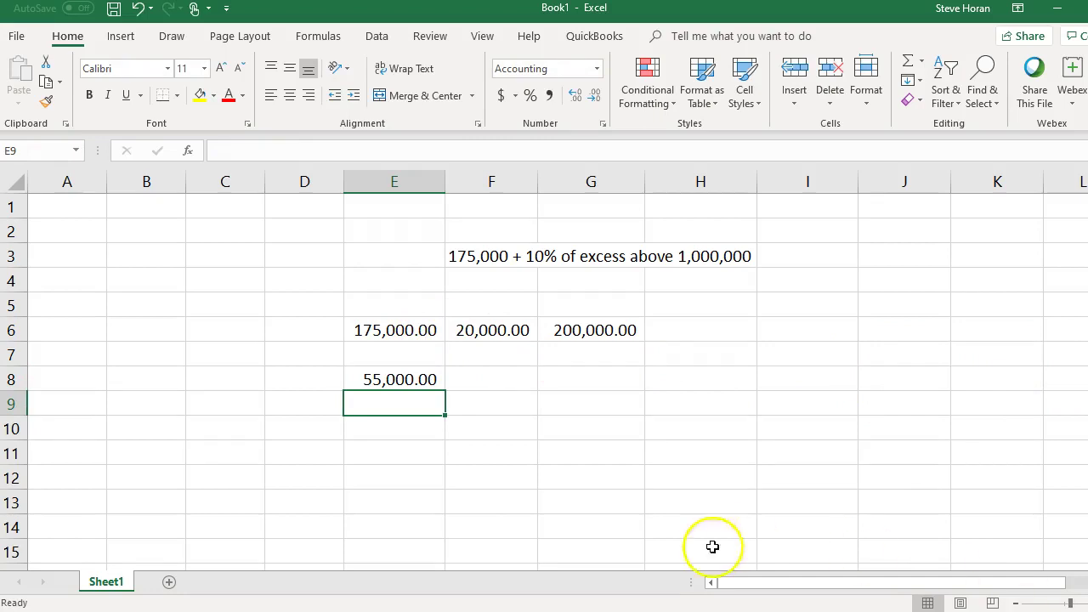
pyautogui.click(646, 611)
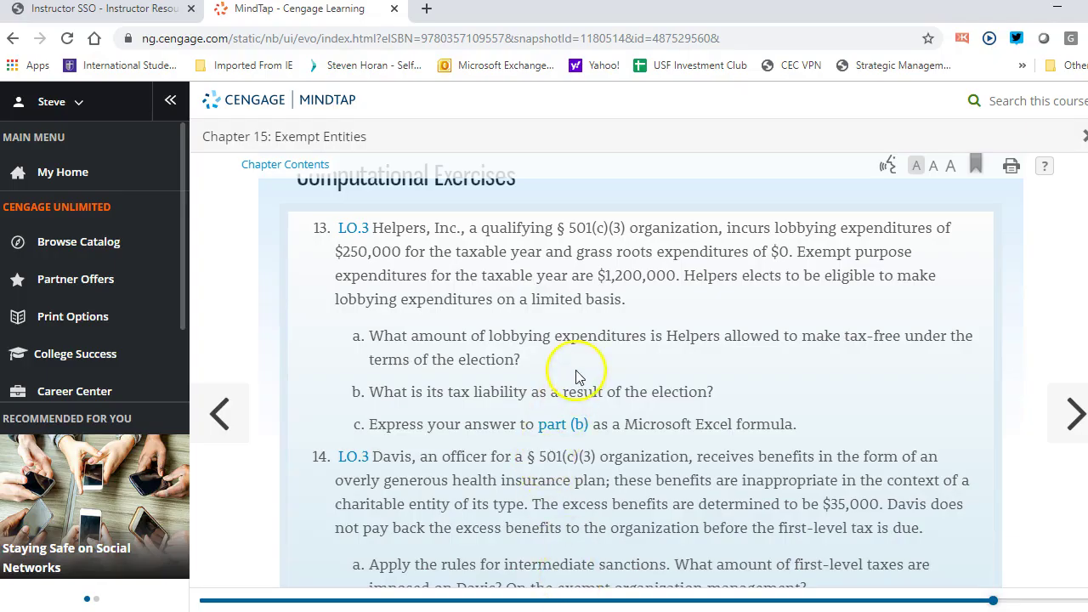
pyautogui.click(712, 395)
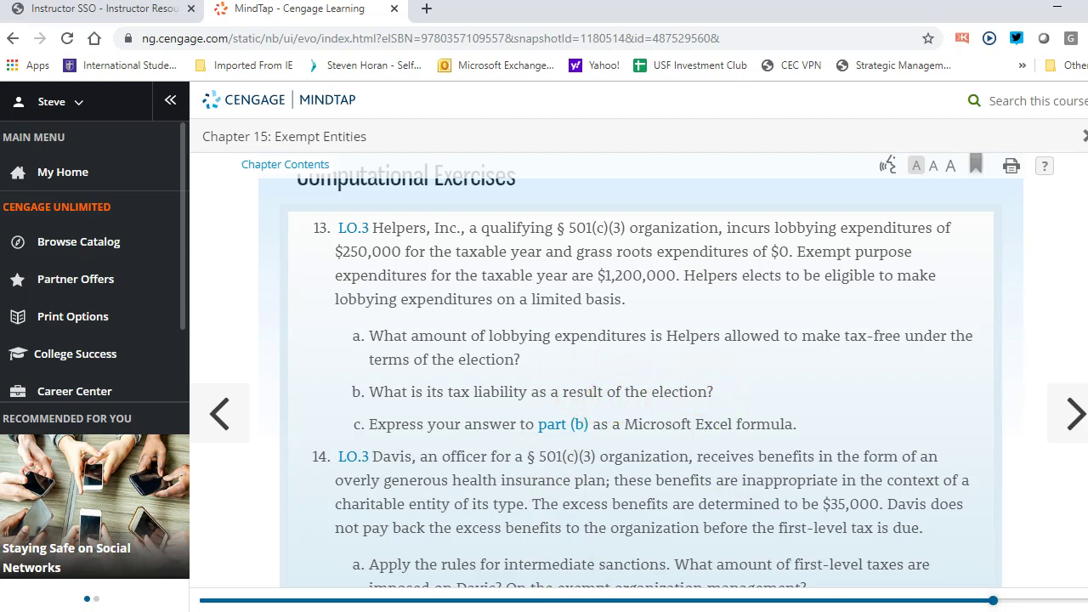
pyautogui.hotkey('alt', 'Tab')
# Step: Enter the 0.25 rate in F8 and the lobbying tax formula +E8*F8 (13,750.00) in G8
pyautogui.click(477, 379)
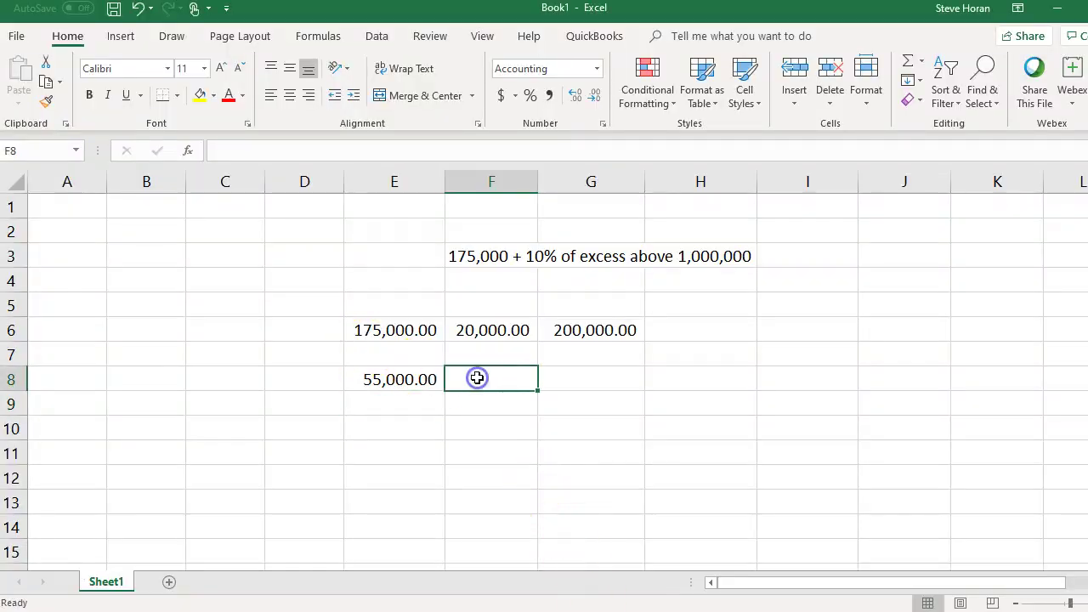
pyautogui.write('.25')
pyautogui.press('Return')
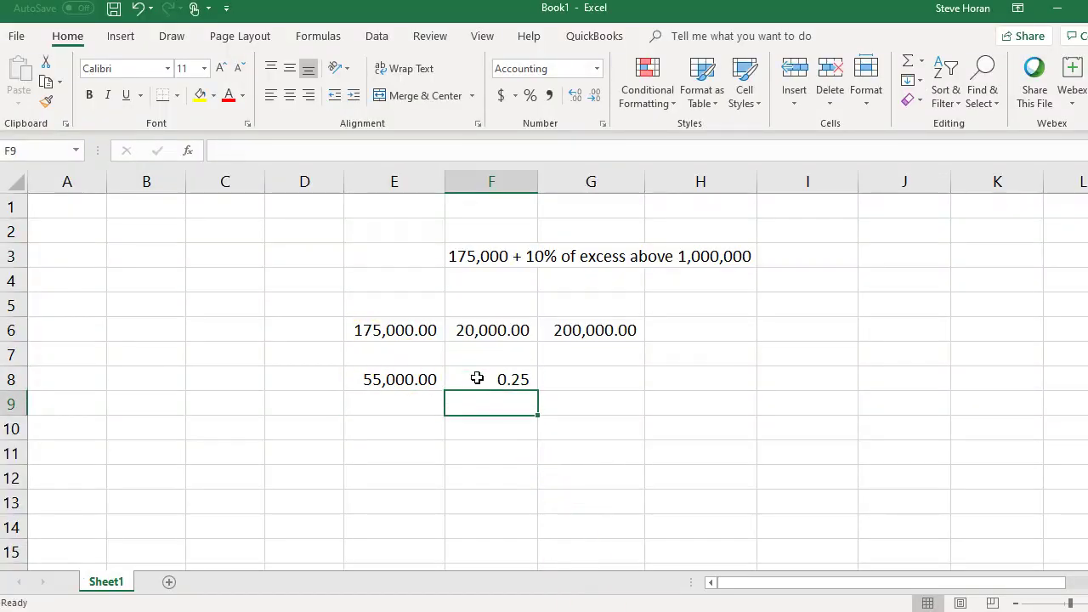
pyautogui.press('Right')
pyautogui.press('Up')
pyautogui.press('Left')
pyautogui.press('Left')
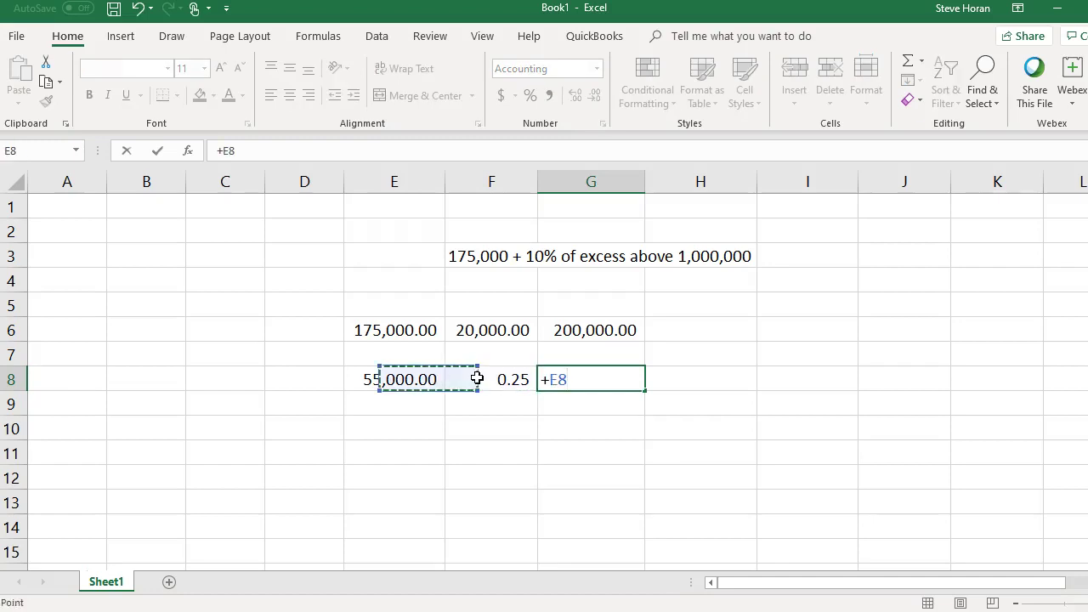
pyautogui.write('*')
pyautogui.press('Left')
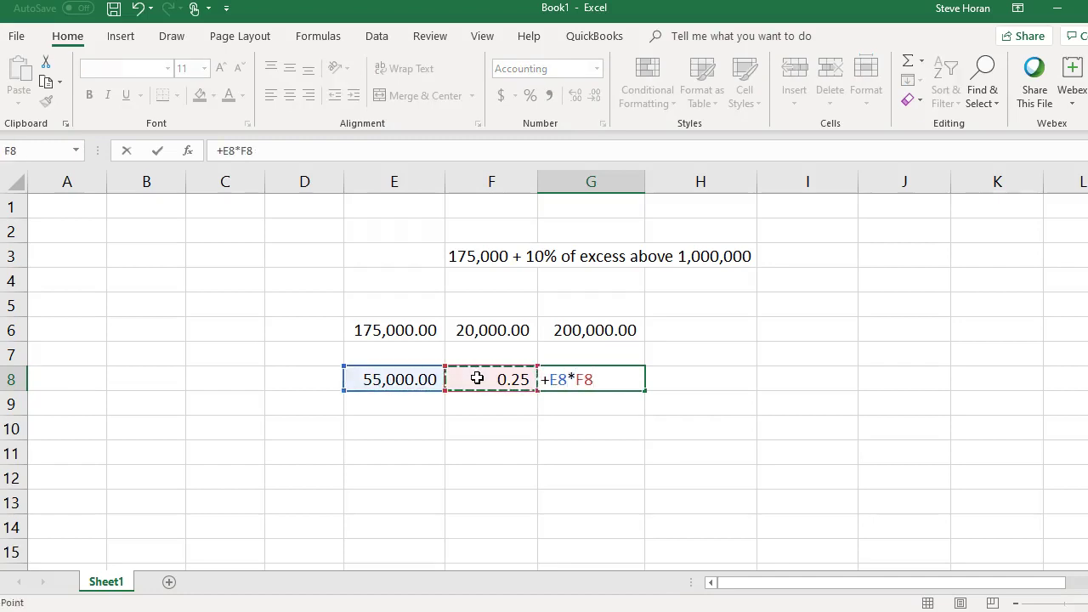
pyautogui.press('Return')
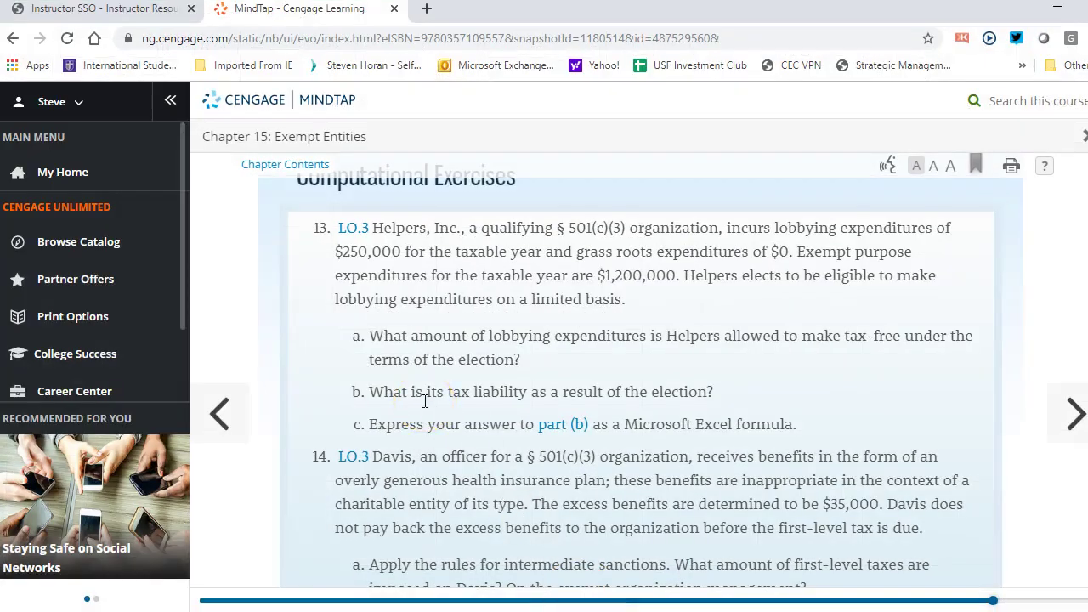
# Step: Scroll MindTap down until problem 14 parts a and b on Davis's taxes are visible
pyautogui.scroll(-2, 425, 400)
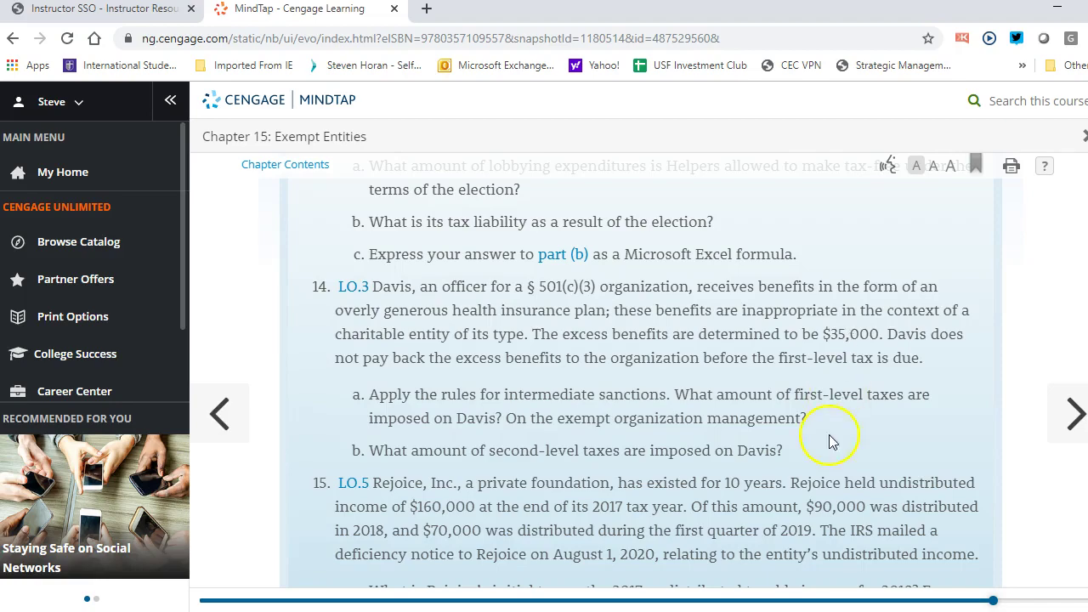
# Step: Clear E3:H9, then enter 35,000 and 0.25 with E5 computing 8,750.00
pyautogui.hotkey('alt', 'Tab')
pyautogui.moveTo(377, 266); pyautogui.dragTo(751, 413)
pyautogui.press('Delete')
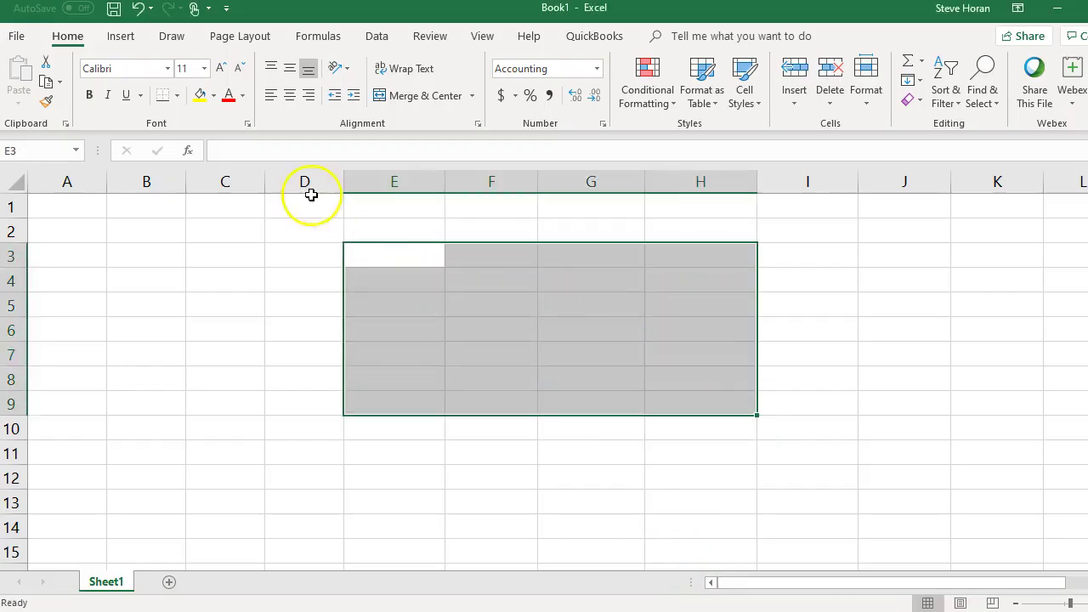
pyautogui.click(365, 263)
pyautogui.write('35,000')
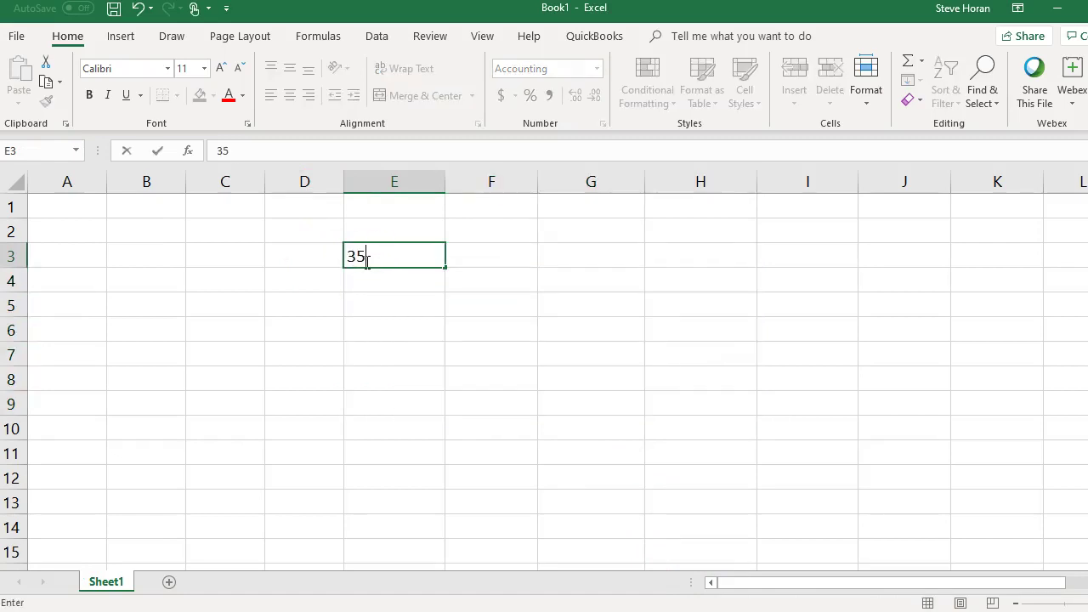
pyautogui.press('Return')
pyautogui.write('.25')
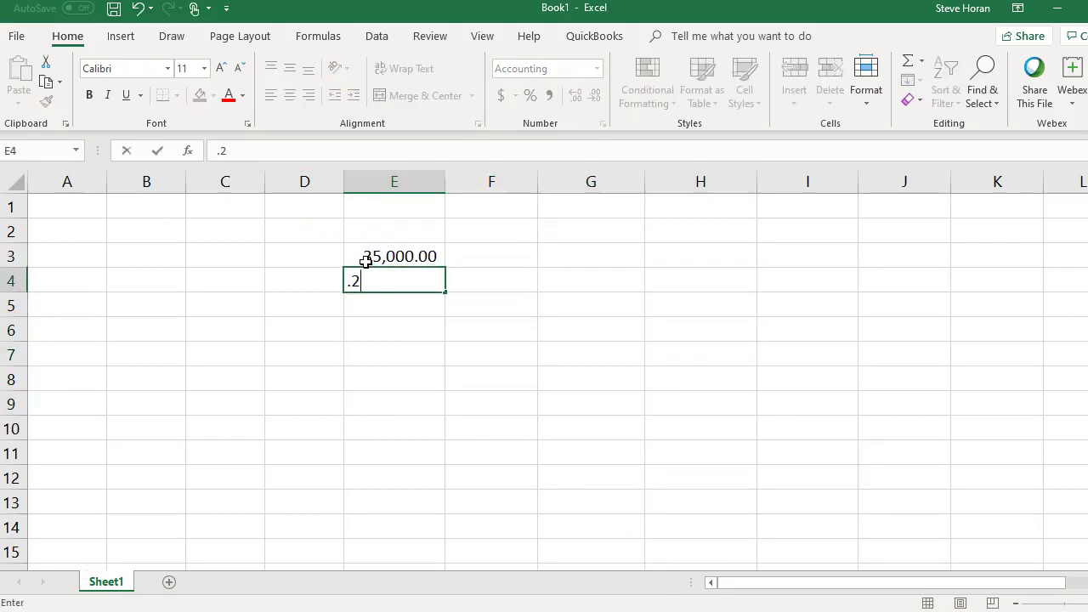
pyautogui.press('Return')
pyautogui.write('+')
pyautogui.press('Up')
pyautogui.press('Up')
pyautogui.write('*')
pyautogui.press('Up')
pyautogui.press('Return')
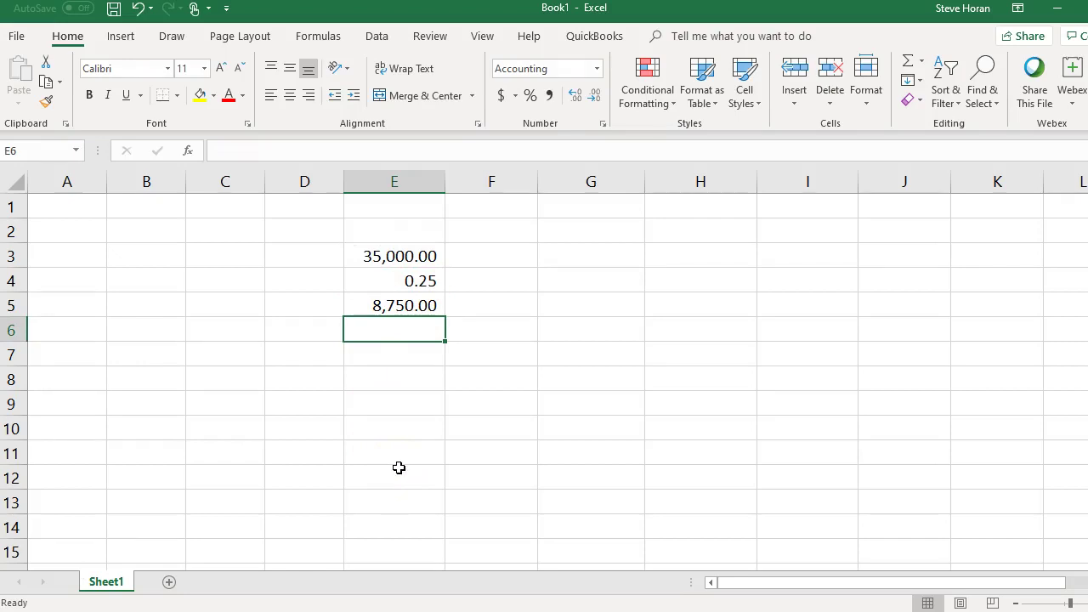
# Step: Enter the 0.10 management rate in F4 and +E3*F4 (3,500.00) in F5, then check both formulas
pyautogui.click(513, 281)
pyautogui.write('.')
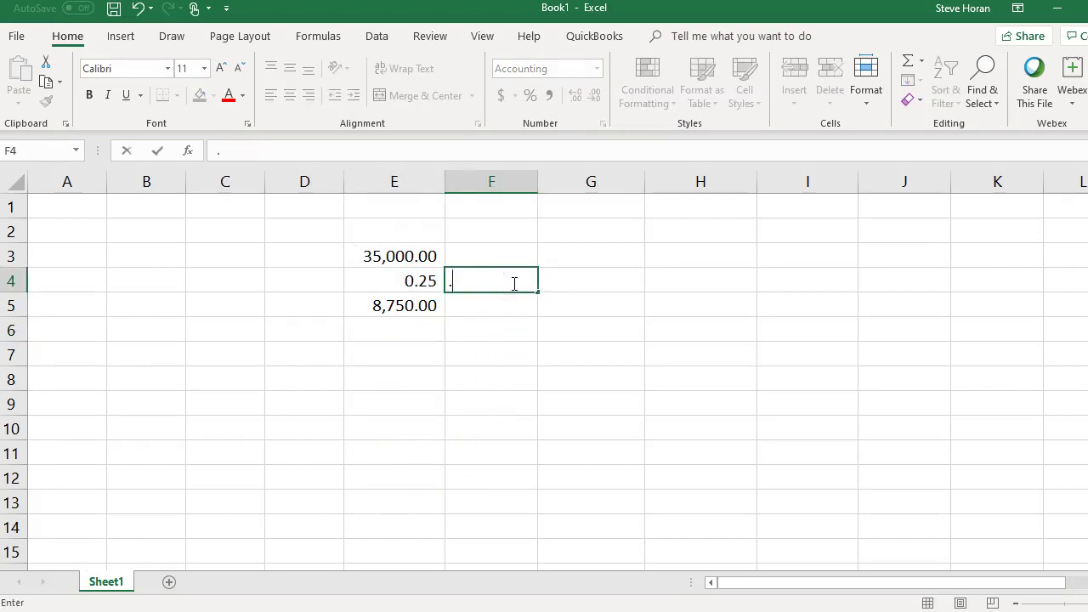
pyautogui.write('5')
pyautogui.press('Return')
pyautogui.write('+')
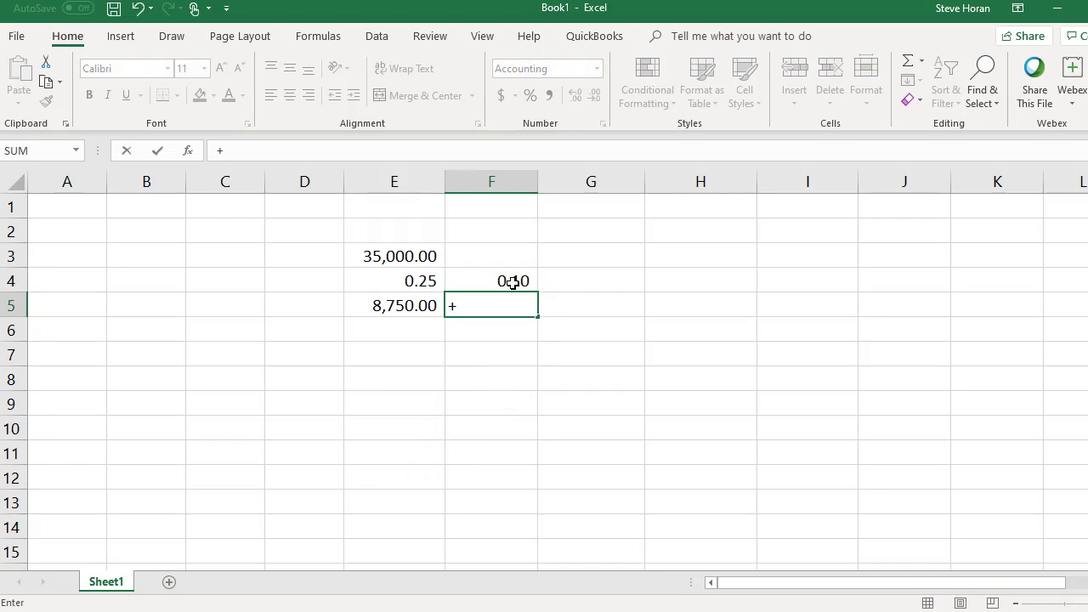
pyautogui.click(423, 256)
pyautogui.write('*')
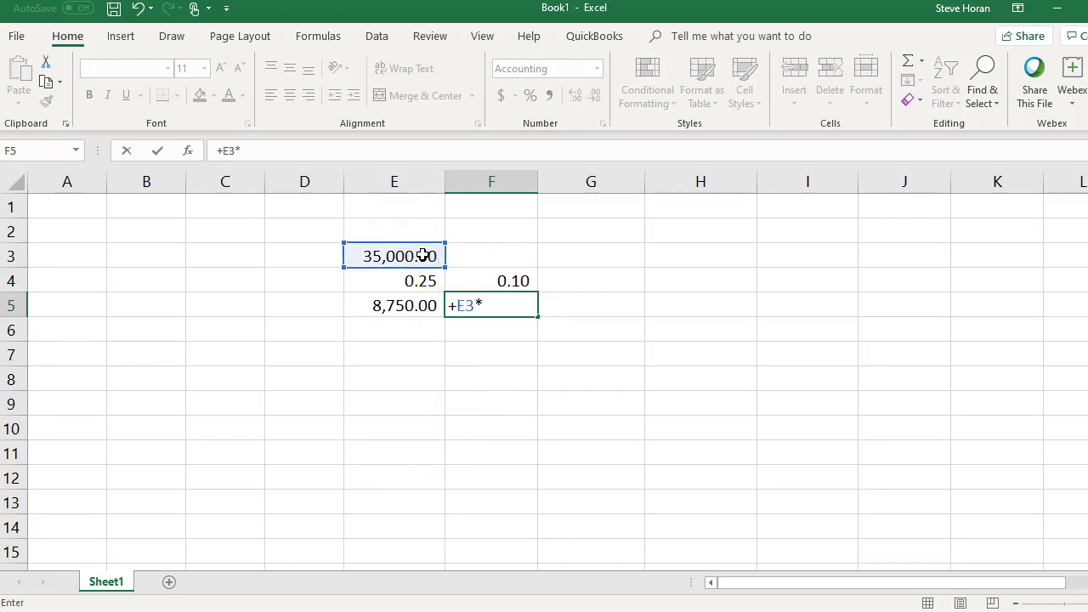
pyautogui.click(486, 280)
pyautogui.press('Return')
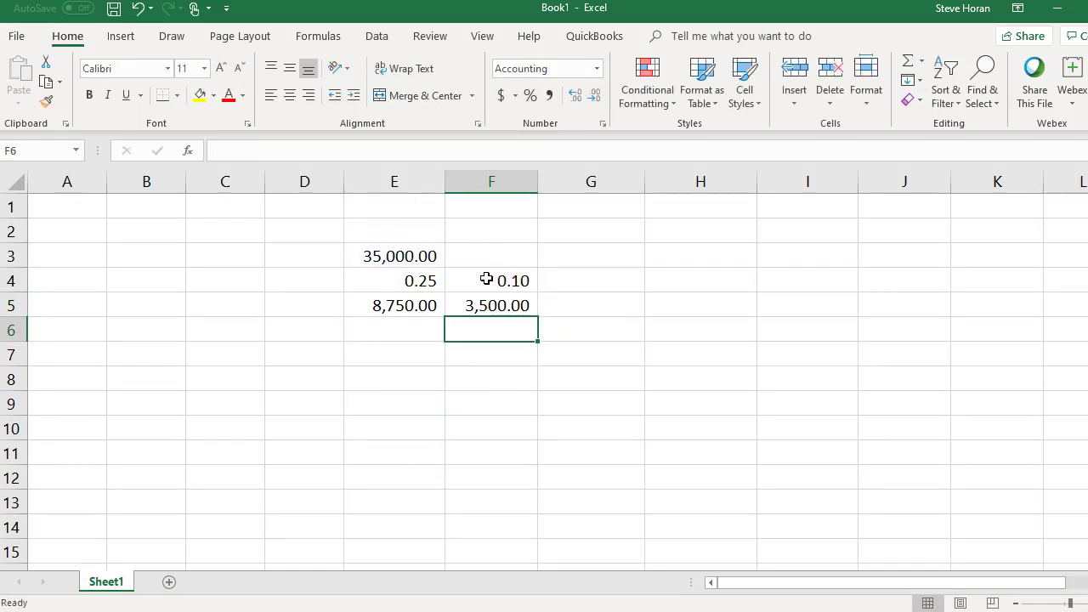
pyautogui.click(374, 308)
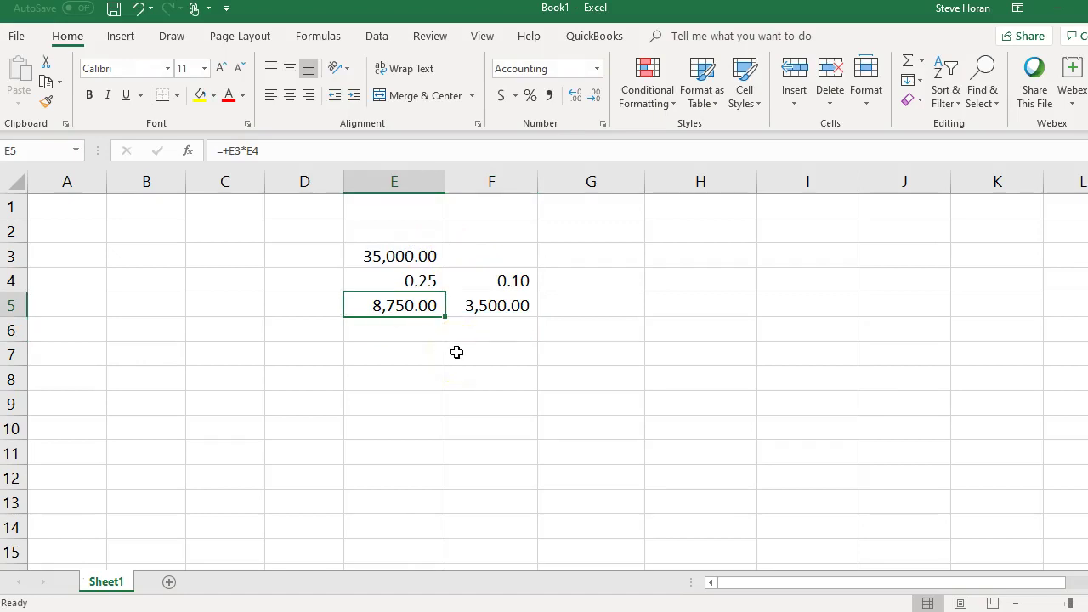
pyautogui.click(508, 307)
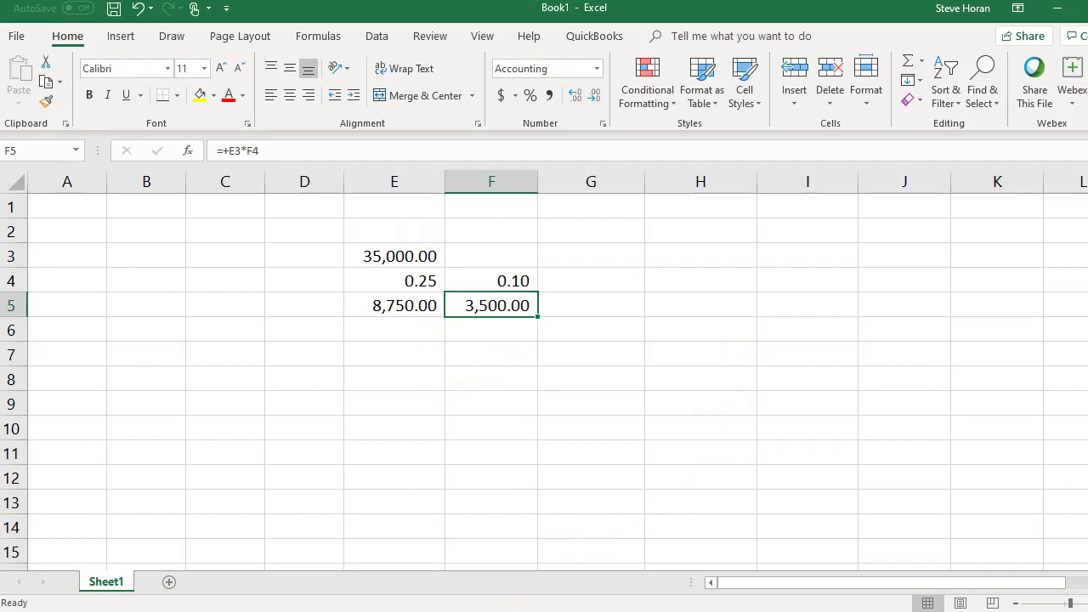
# Step: Switch to MindTap to read problem 14 part b on the second-level taxes
pyautogui.hotkey('alt', 'Tab')
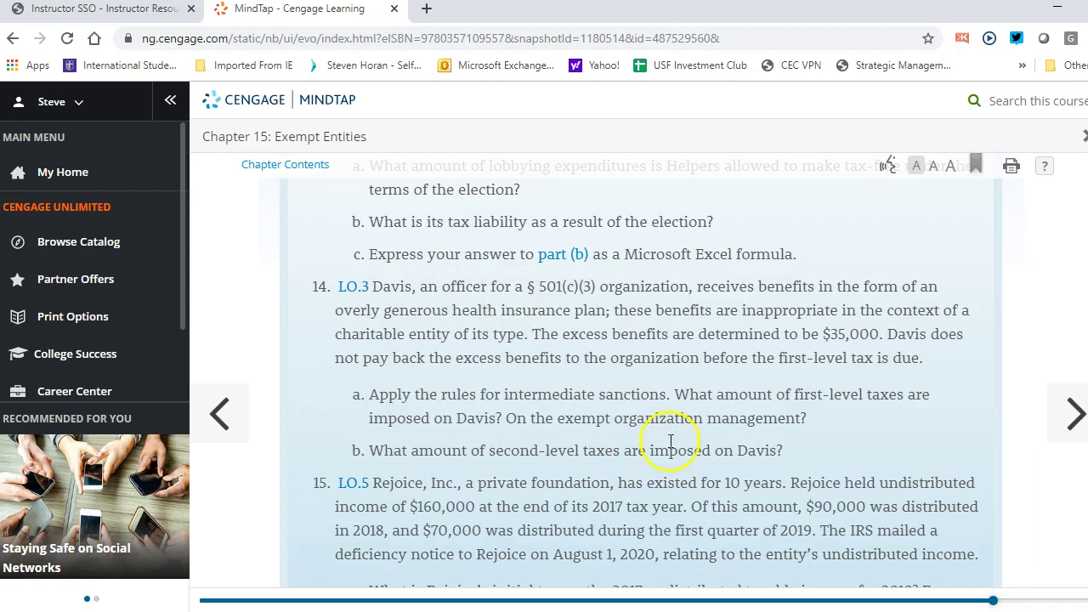
# Step: Enter multiplier 2 in E7 and the second-level tax +E3*E7 (70,000.00) in E8
pyautogui.click(717, 608)
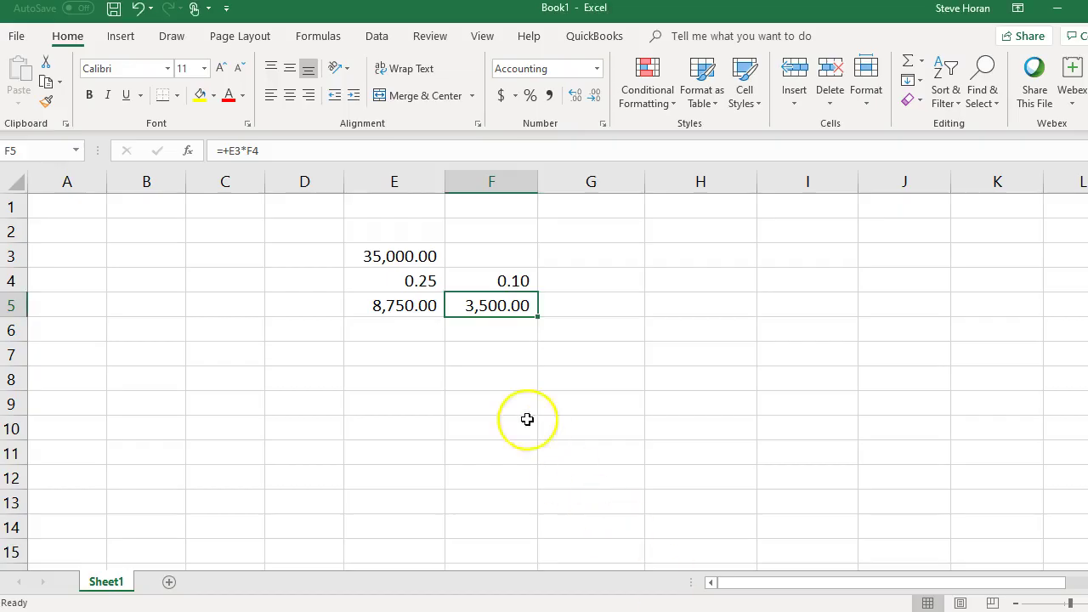
pyautogui.click(400, 352)
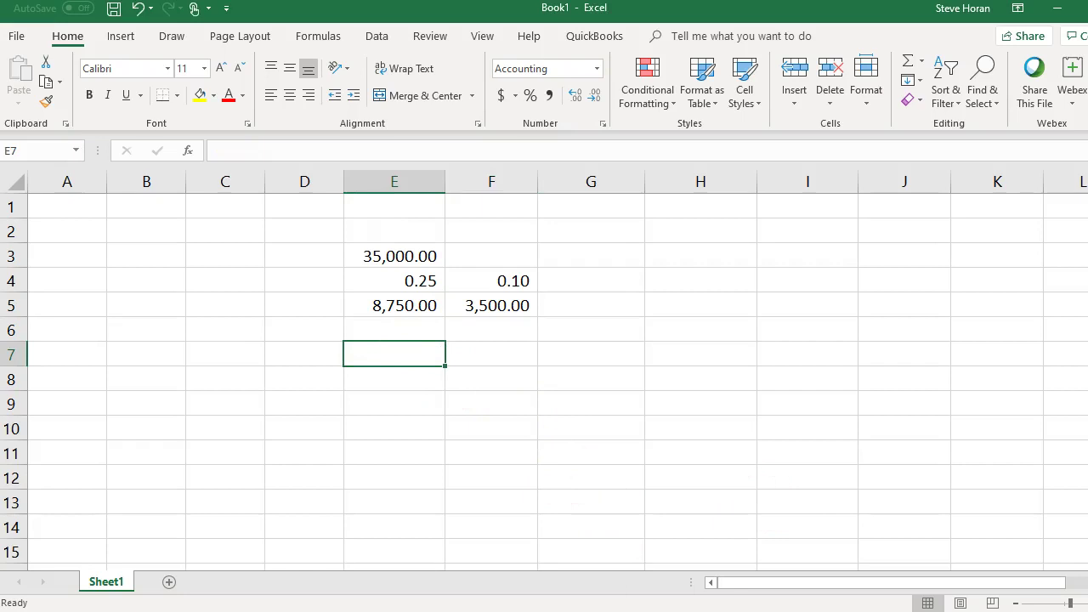
pyautogui.write('2')
pyautogui.press('Return')
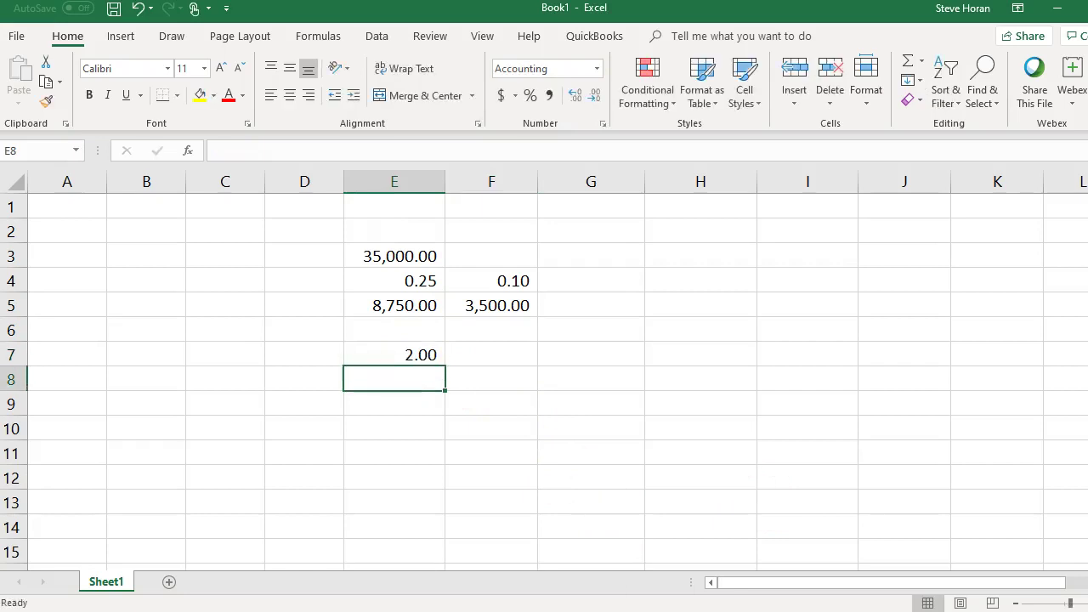
pyautogui.write('+')
pyautogui.press('Up')
pyautogui.press('Up')
pyautogui.press('Up')
pyautogui.press('Up')
pyautogui.press('Up')
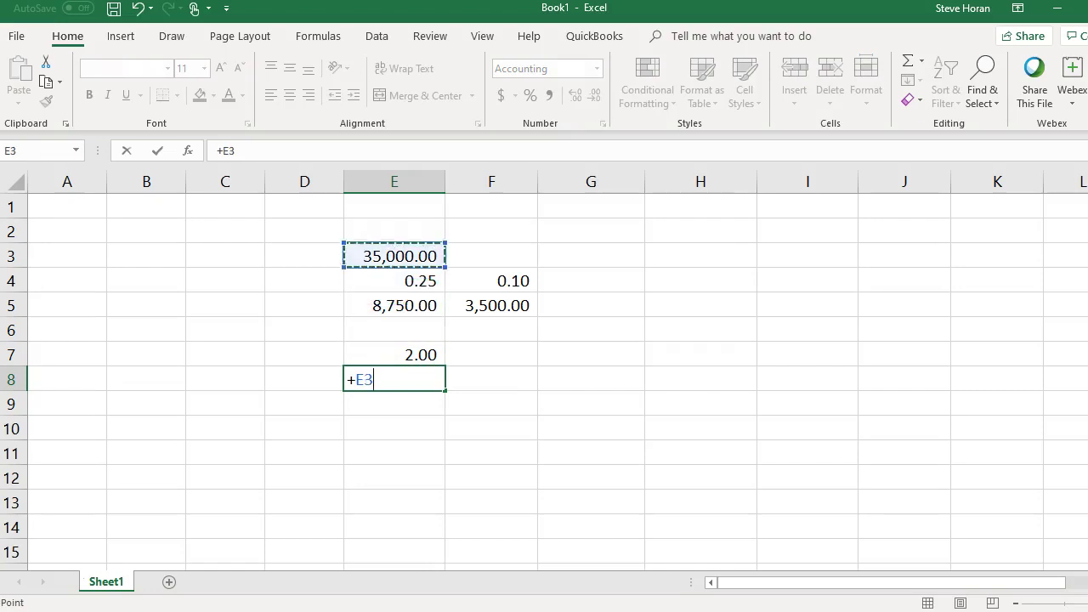
pyautogui.write('*')
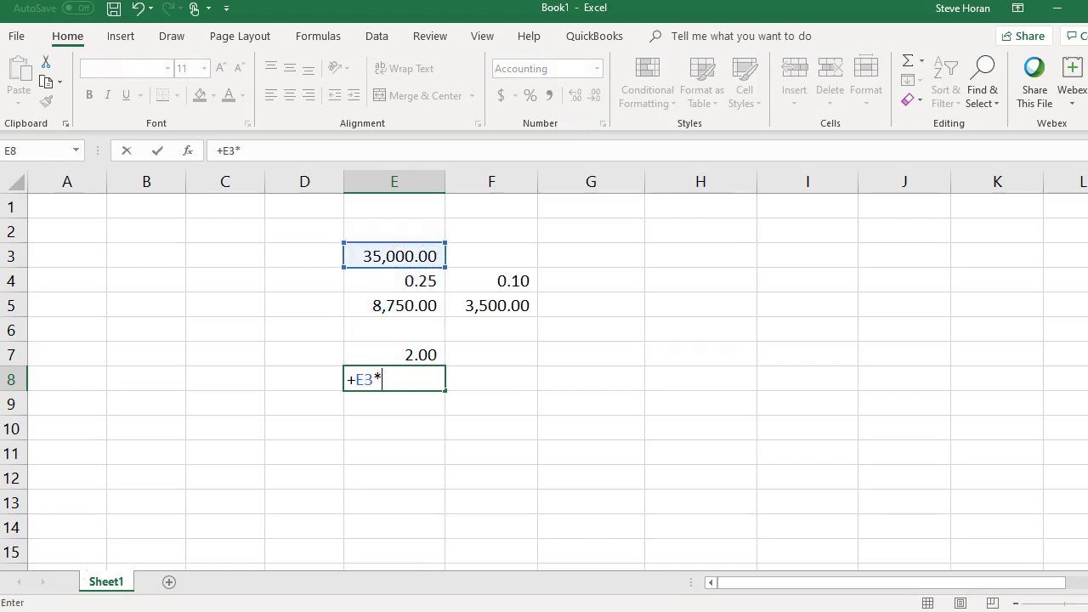
pyautogui.press('Up')
pyautogui.press('Return')
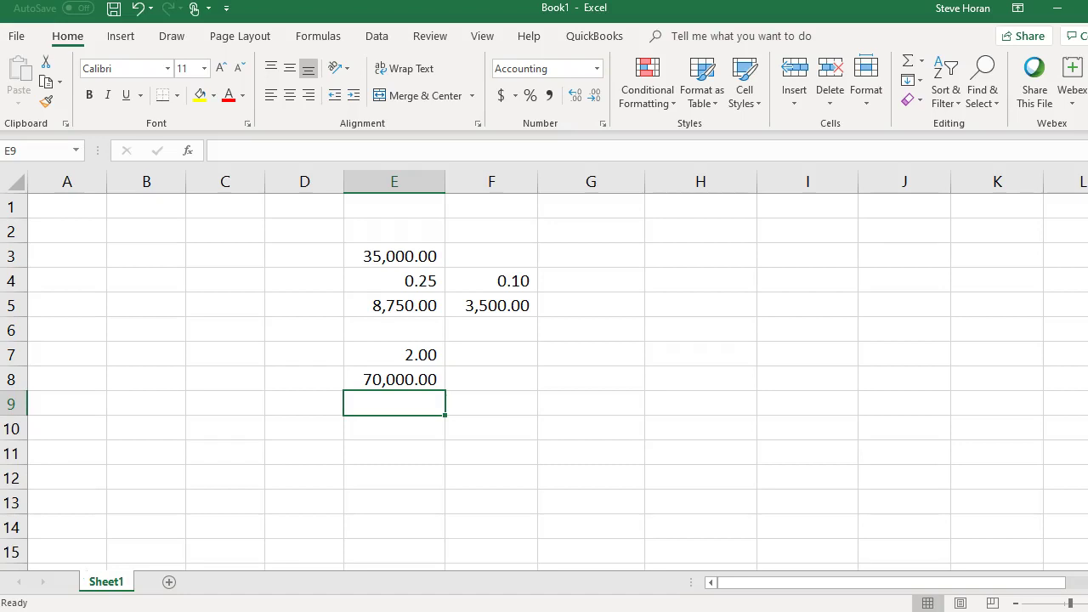
pyautogui.hotkey('alt', 'Tab')
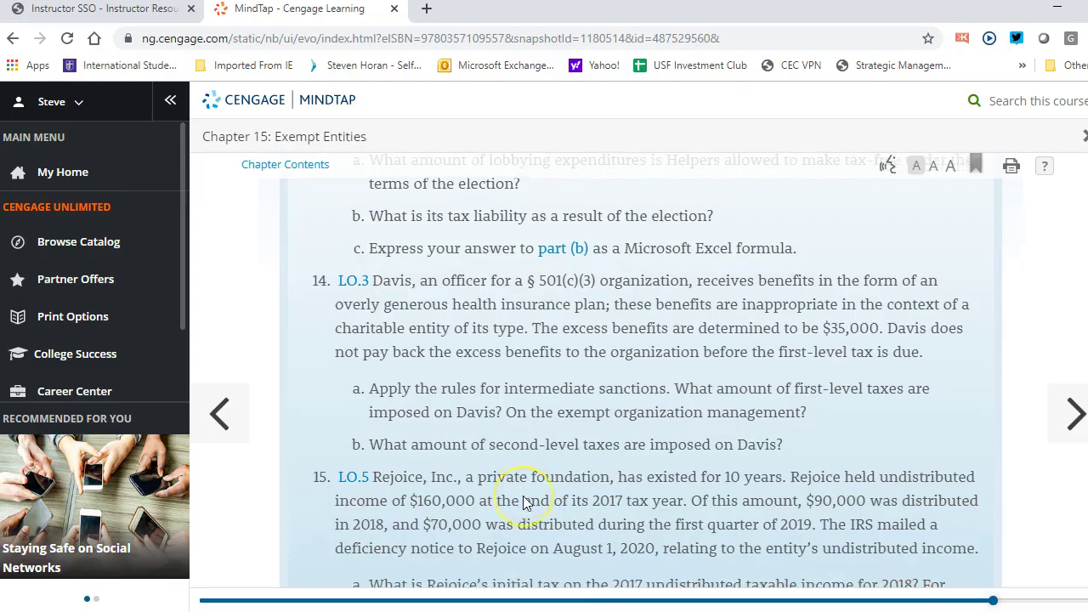
# Step: Scroll the MindTap page down to problem 15 on Rejoice, Inc.'s undistributed income
pyautogui.scroll(-3, 524, 502)
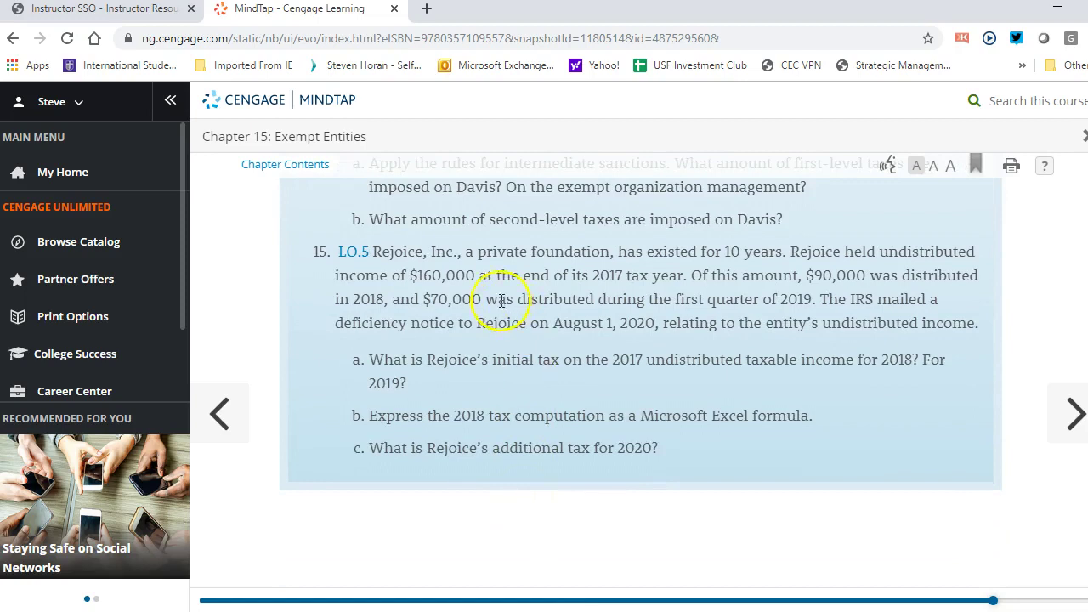